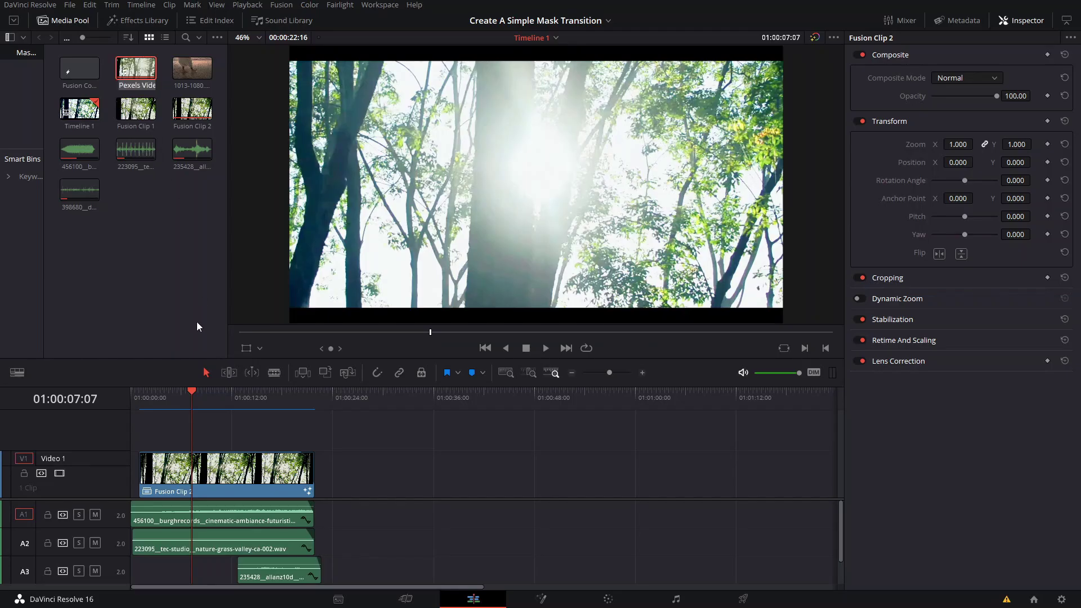
- Scrub the timeline to review the wipe and preview the new 247247 forest clip around 48 seconds
left_click(197, 322)
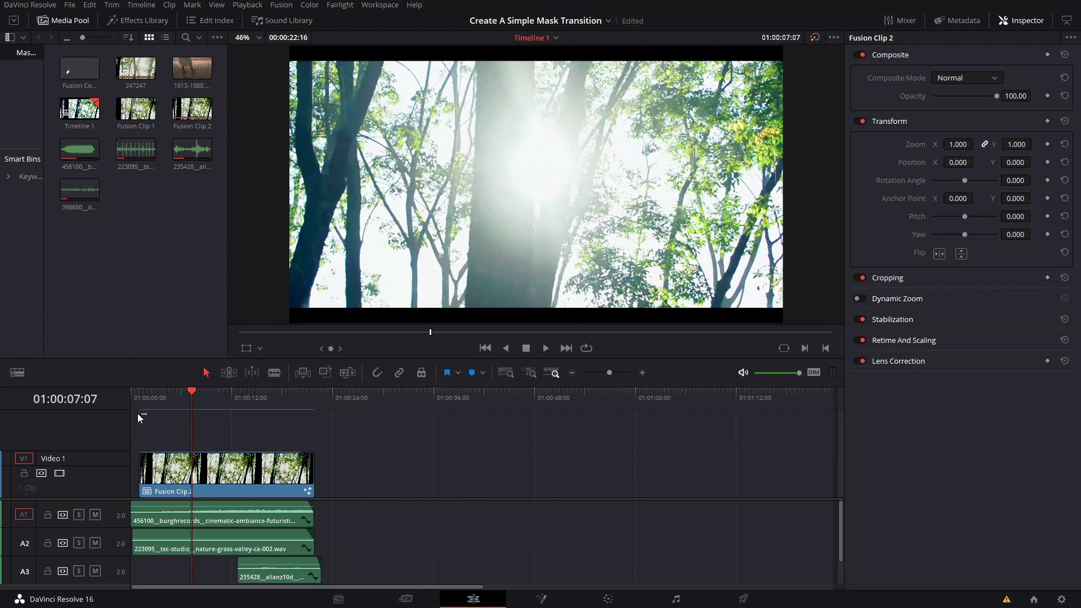
key("Home")
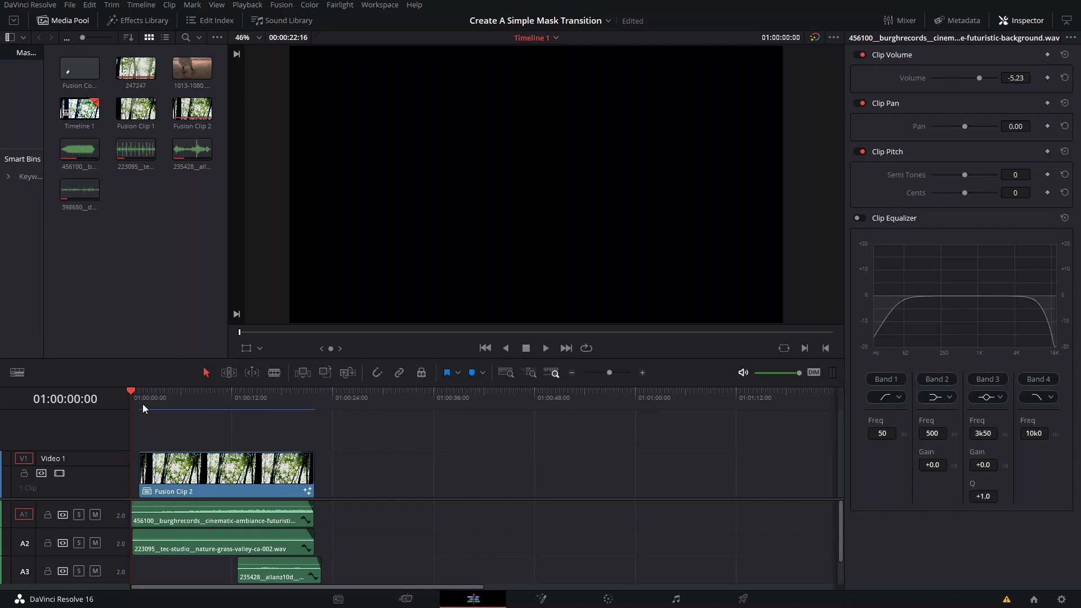
left_click(140, 408)
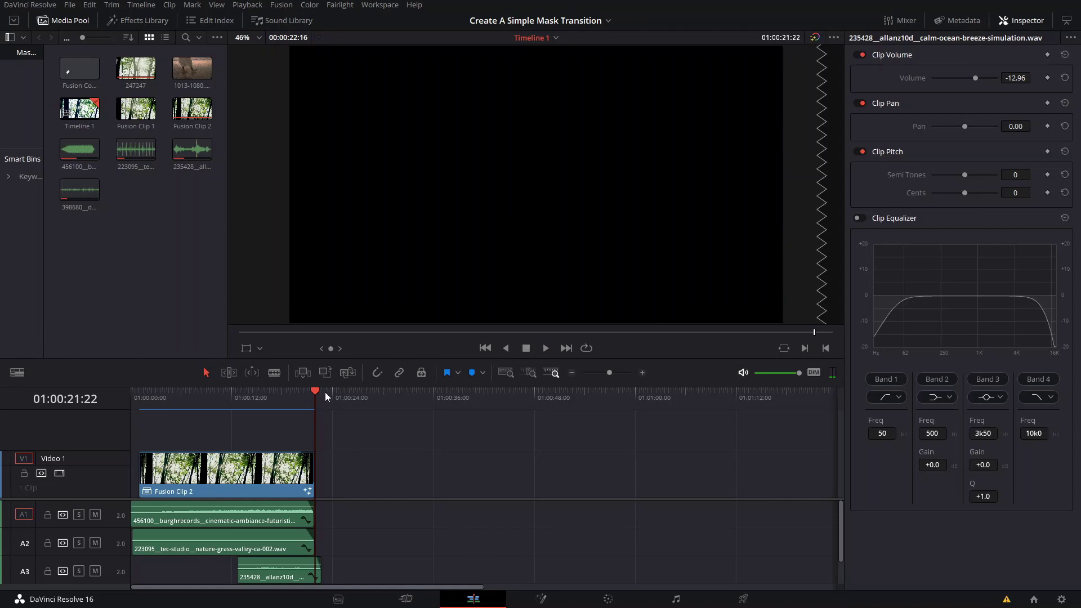
left_click_drag(326, 392, 258, 397)
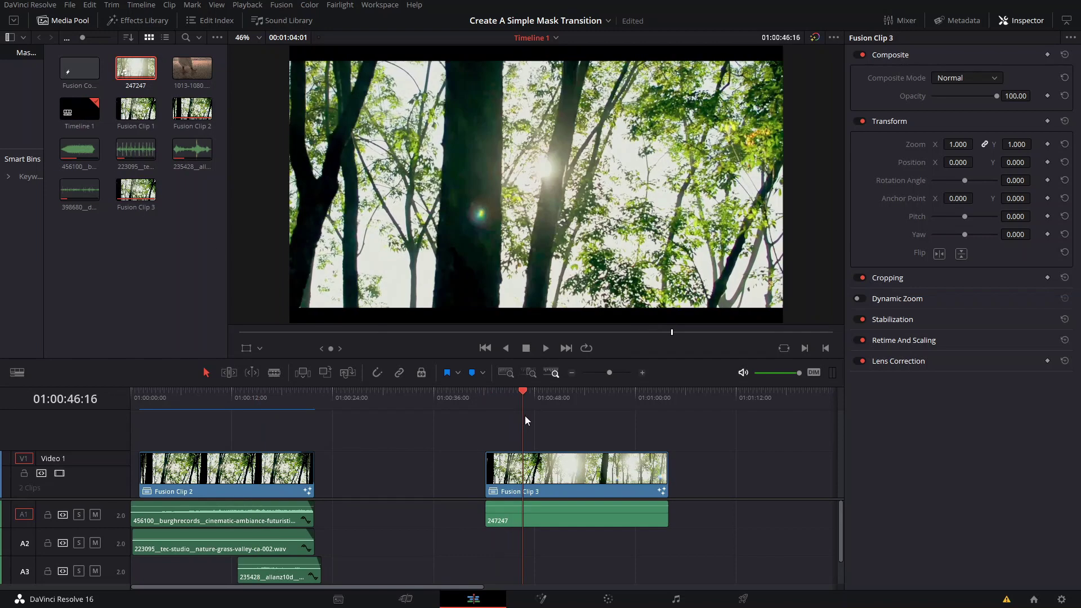
left_click_drag(525, 416, 580, 432)
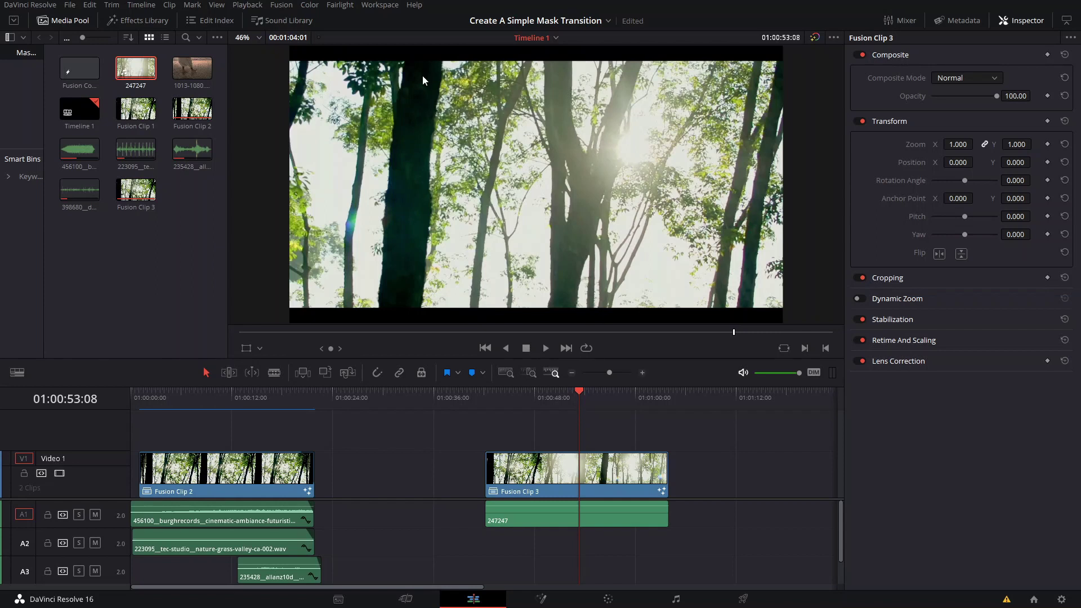
- Pick a forest frame and make Fusion Clip 3 a freeze frame via Clip > Freeze Frame
left_click(576, 397)
mouse_move(579, 396)
left_mouse_down()
mouse_move(647, 411)
mouse_move(545, 411)
mouse_move(583, 410)
left_mouse_up()
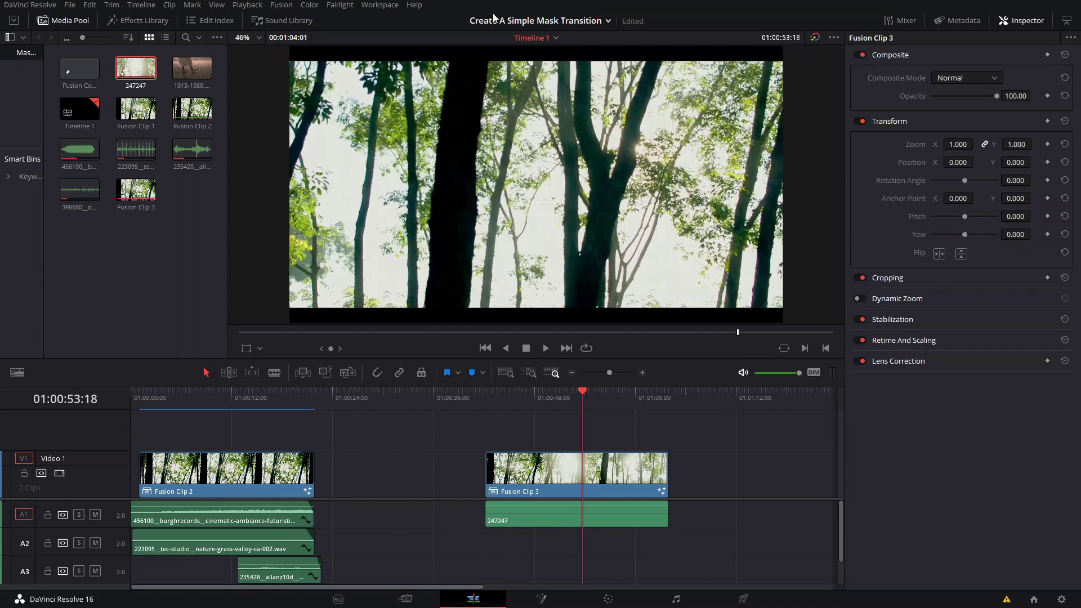
left_click(572, 475)
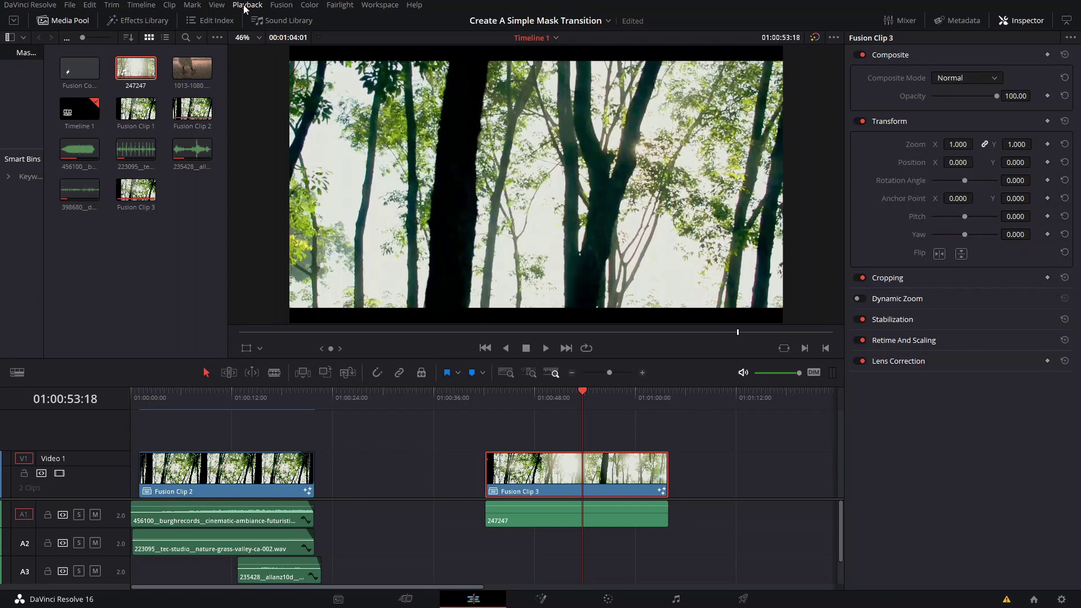
left_click(171, 6)
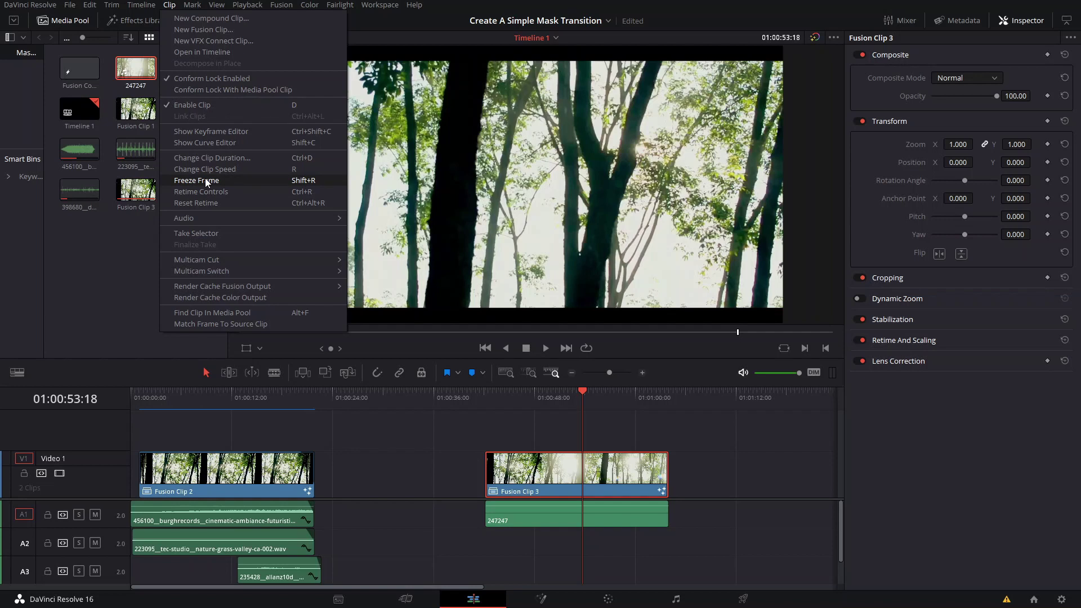
left_click(205, 180)
left_click_drag(578, 393, 524, 408)
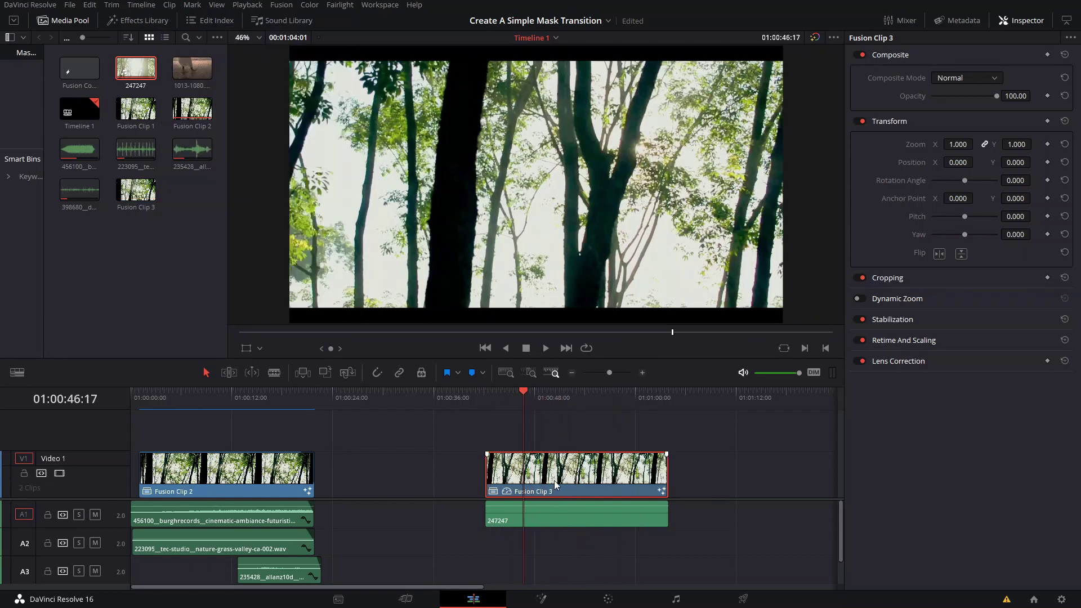
left_click(542, 598)
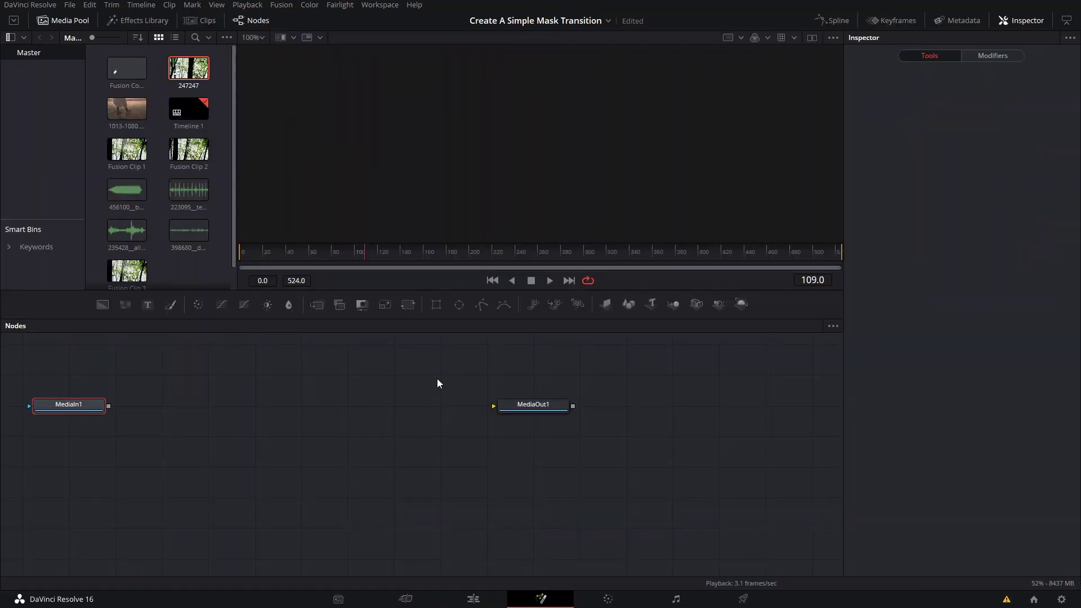
- Attach an inverted Polygon mask to MediaIn1 and zoom in on the tree
left_click(54, 399)
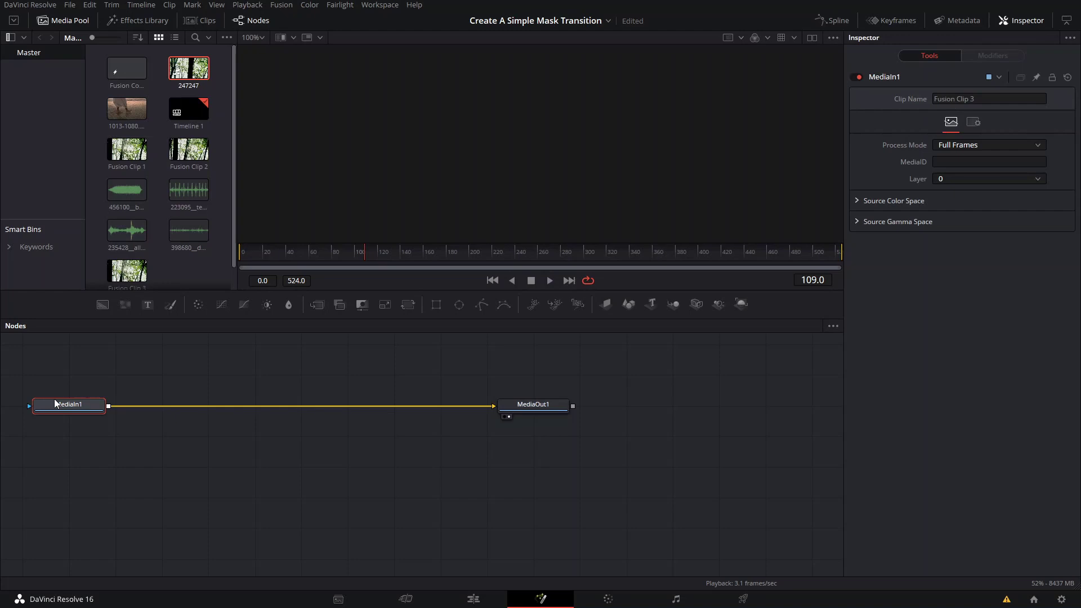
left_click_drag(235, 449, 235, 437)
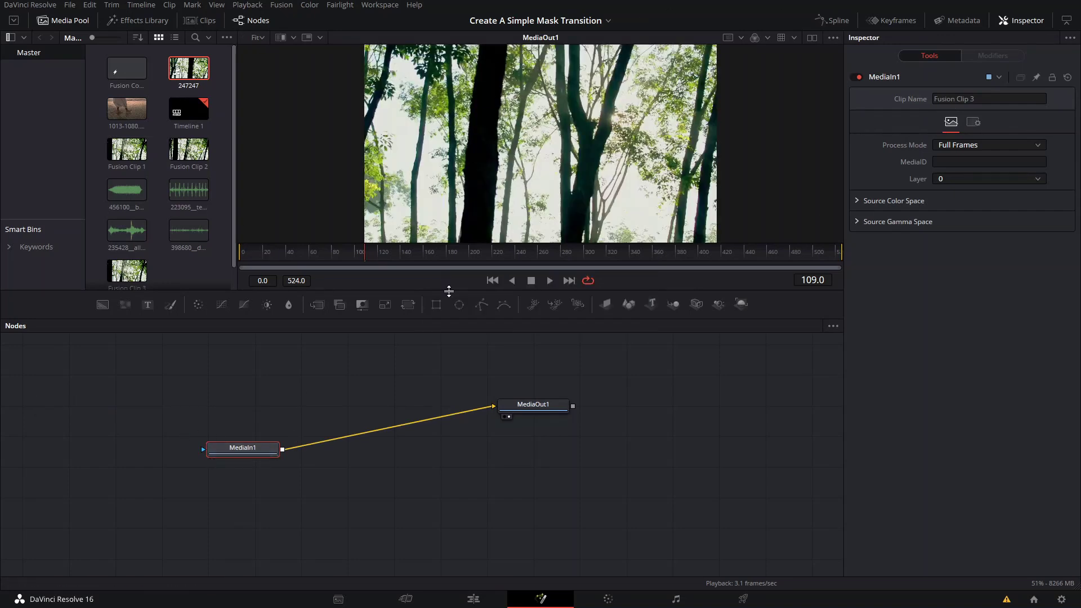
left_click(482, 306)
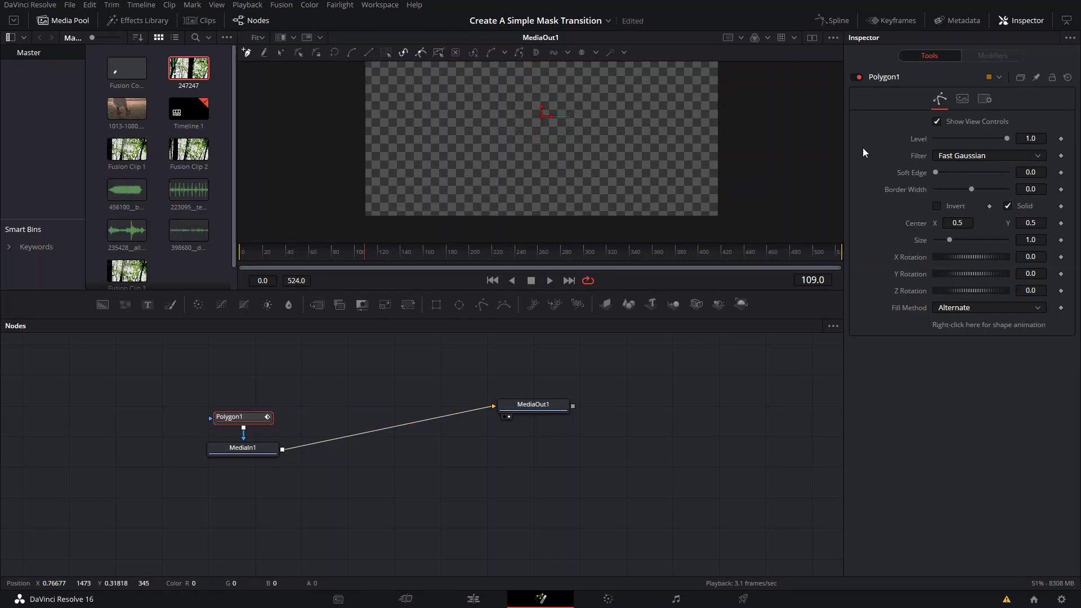
left_click(936, 206)
scroll(485, 146, "up", 4)
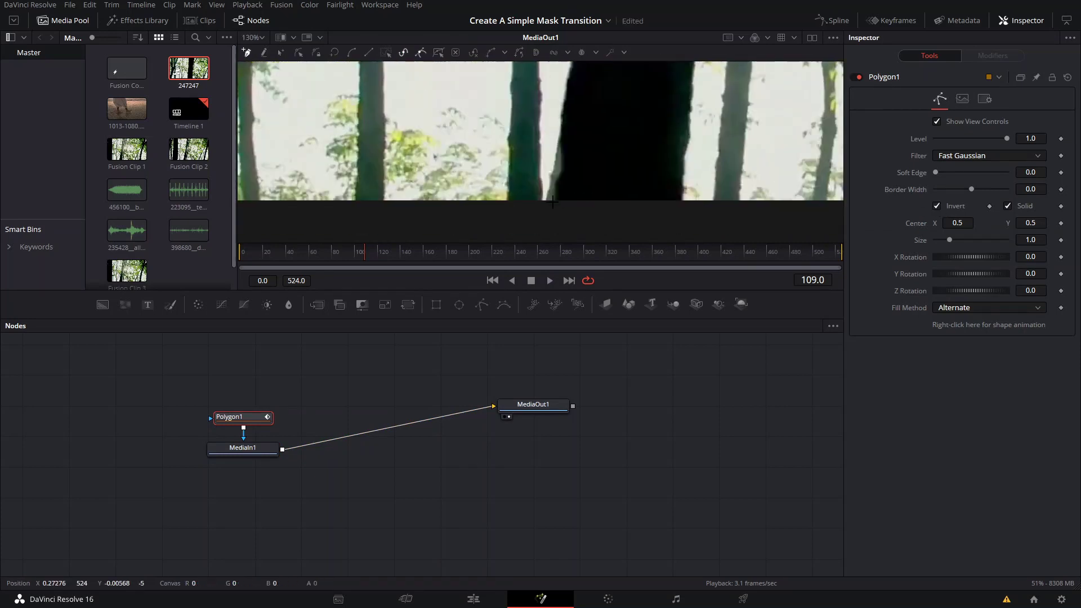
scroll(559, 226, "right", 3)
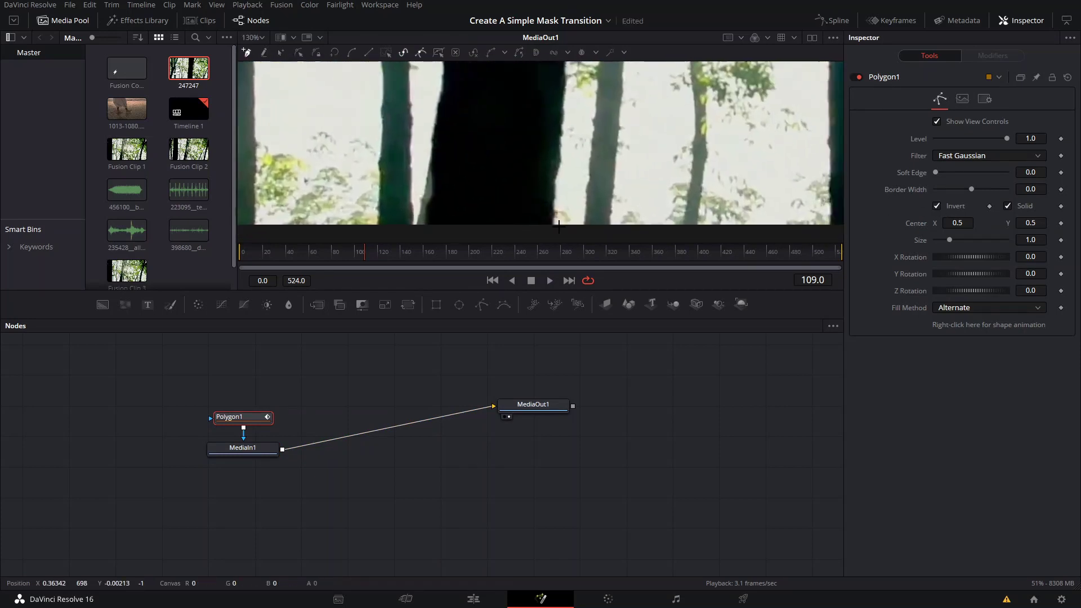
- Trace the Polygon1 outline point by point up the edge of the tree trunk
left_click(553, 226)
left_click(555, 206)
left_click(553, 184)
left_click(563, 163)
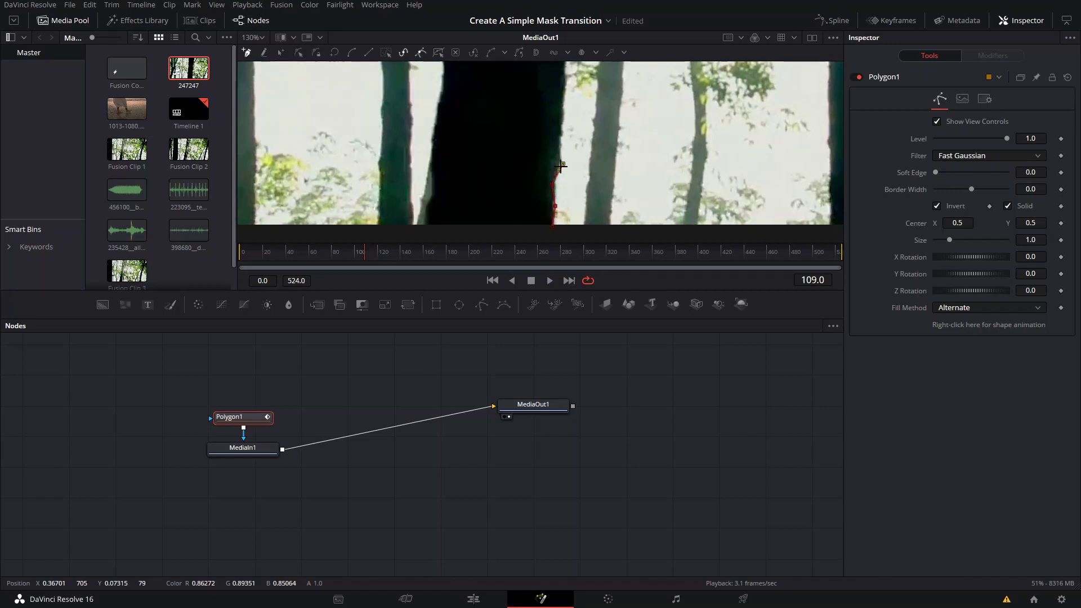
left_click(556, 141)
scroll(558, 141, "up", 3)
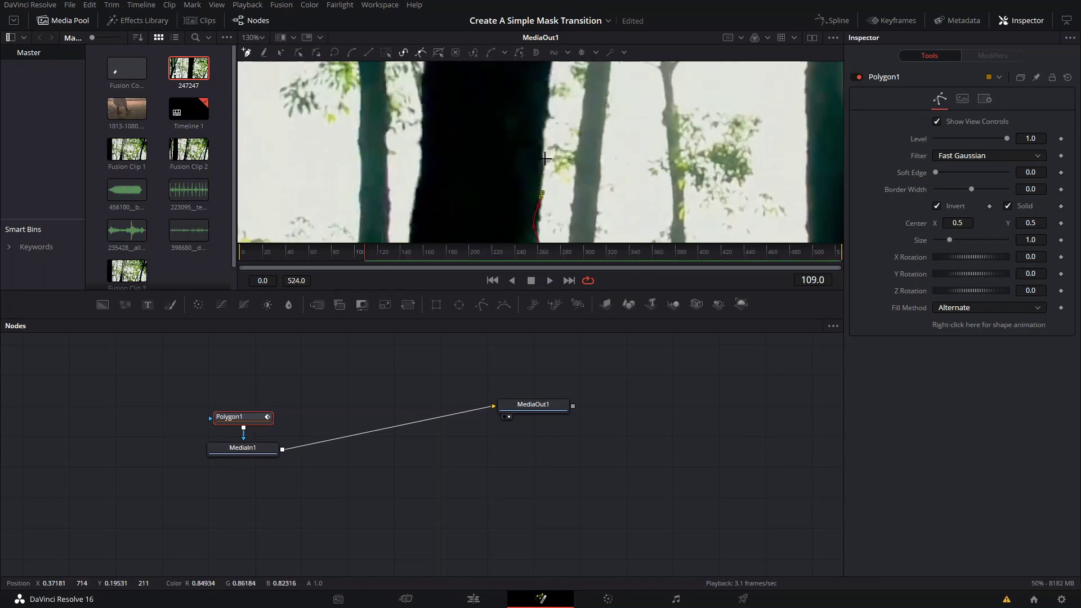
left_click(543, 150)
left_click(550, 112)
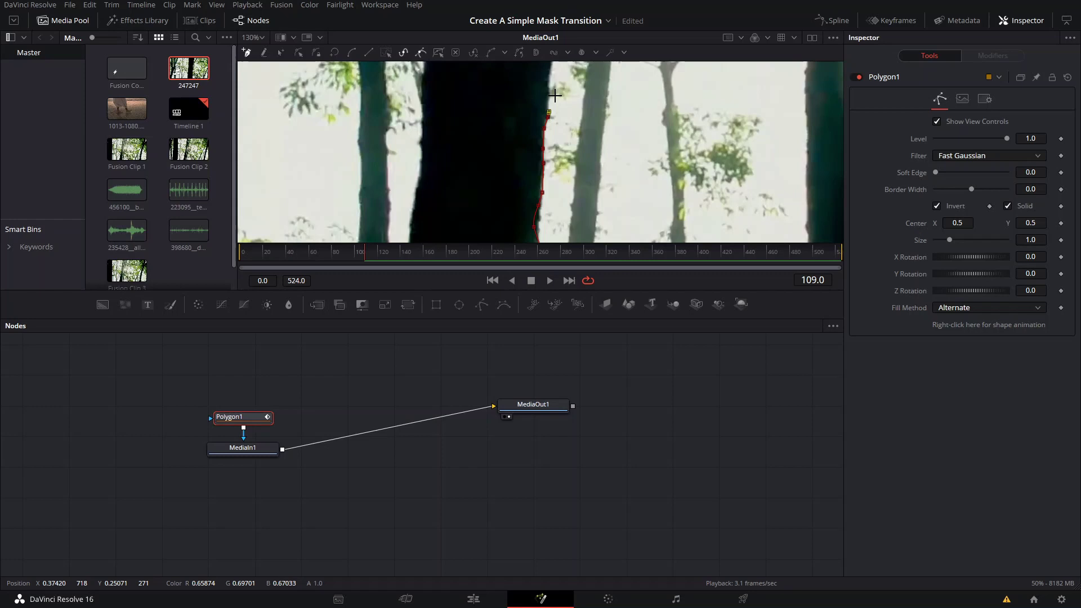
scroll(549, 148, "up", 3)
left_click(548, 148)
left_click(545, 130)
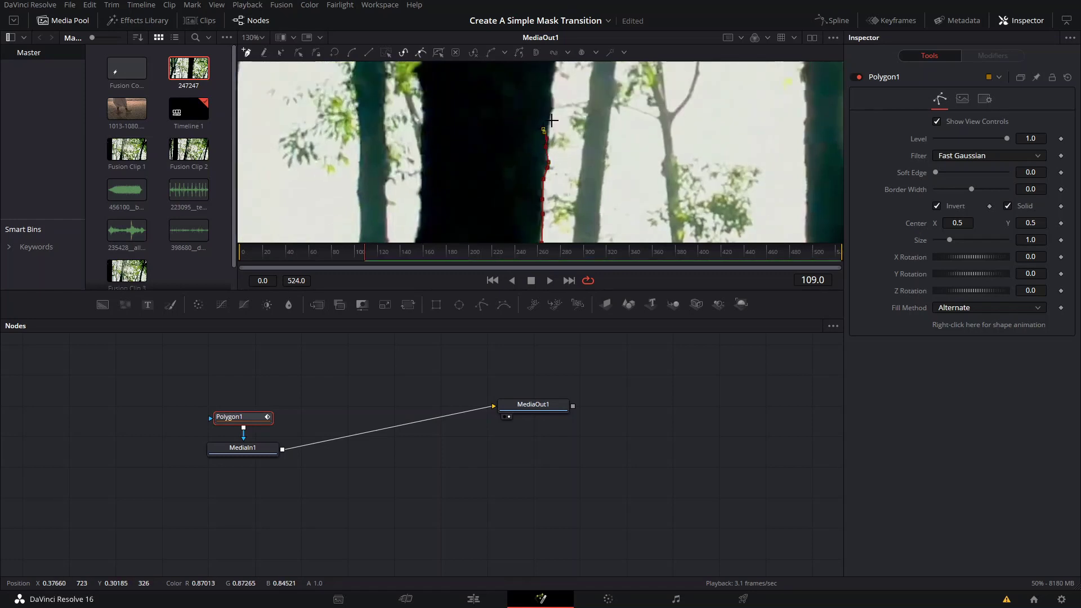
left_click(551, 115)
scroll(552, 116, "up", 4)
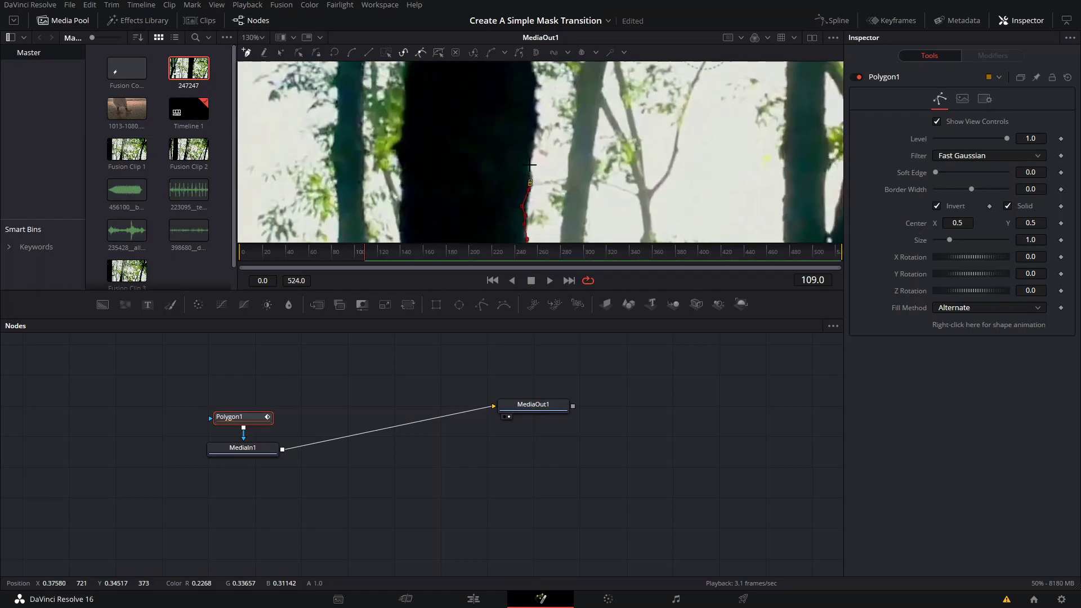
scroll(534, 135, "up", 3)
scroll(528, 126, "up", 1)
left_click(503, 151)
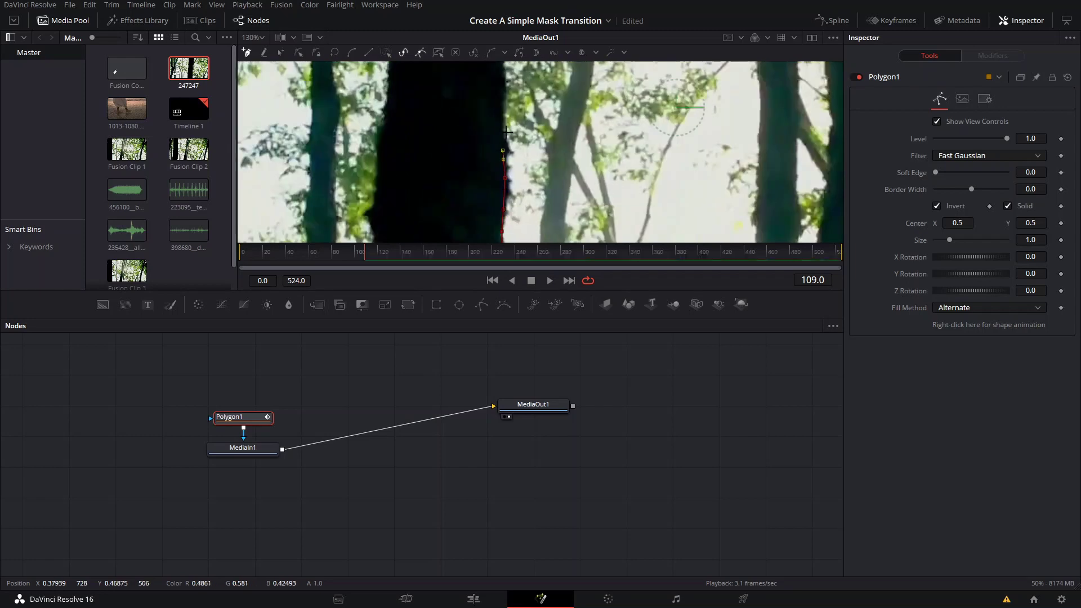
- Turn off Invert on Polygon1 so only the trunk remains, and save the project
scroll(507, 132, "up", 5)
scroll(507, 132, "down", 3, "ctrl")
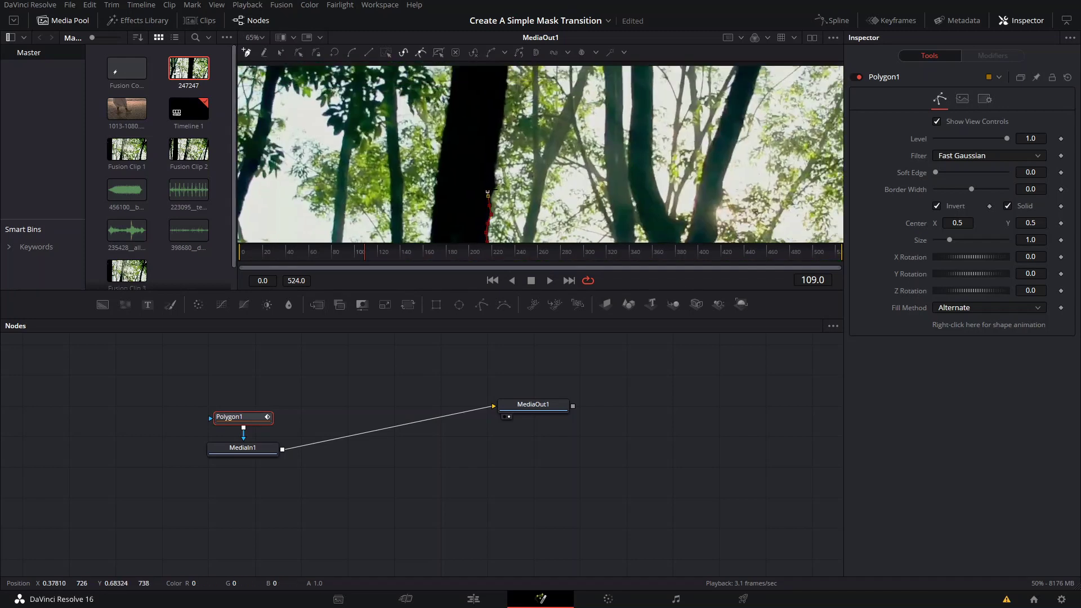
scroll(504, 130, "up", 2, "ctrl")
scroll(515, 135, "up", 2, "ctrl")
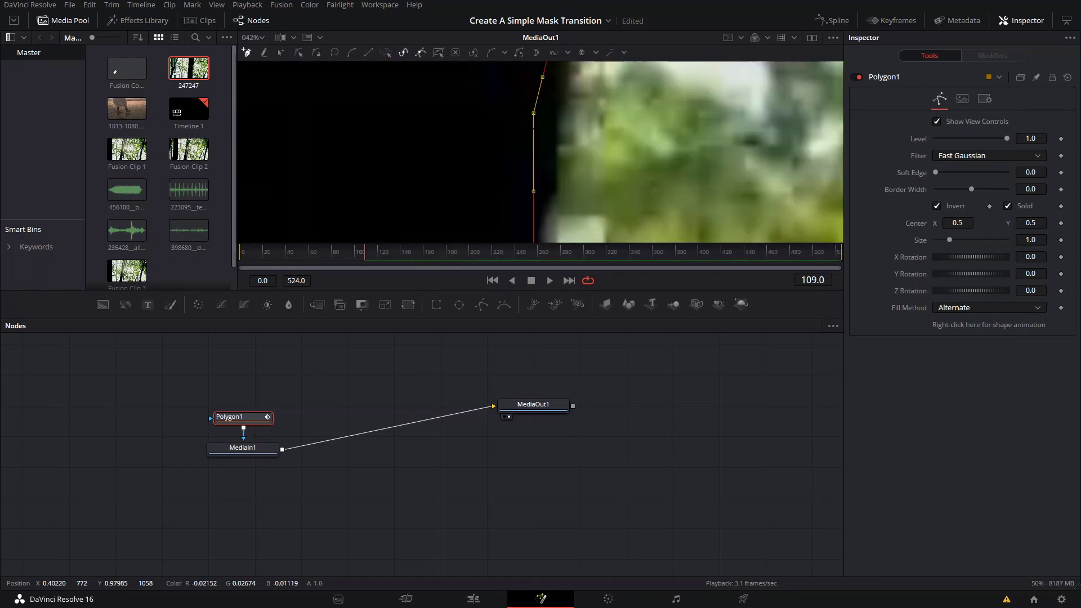
scroll(515, 135, "down", 3, "ctrl")
scroll(394, 158, "up", 2)
scroll(327, 160, "up", 2, "ctrl")
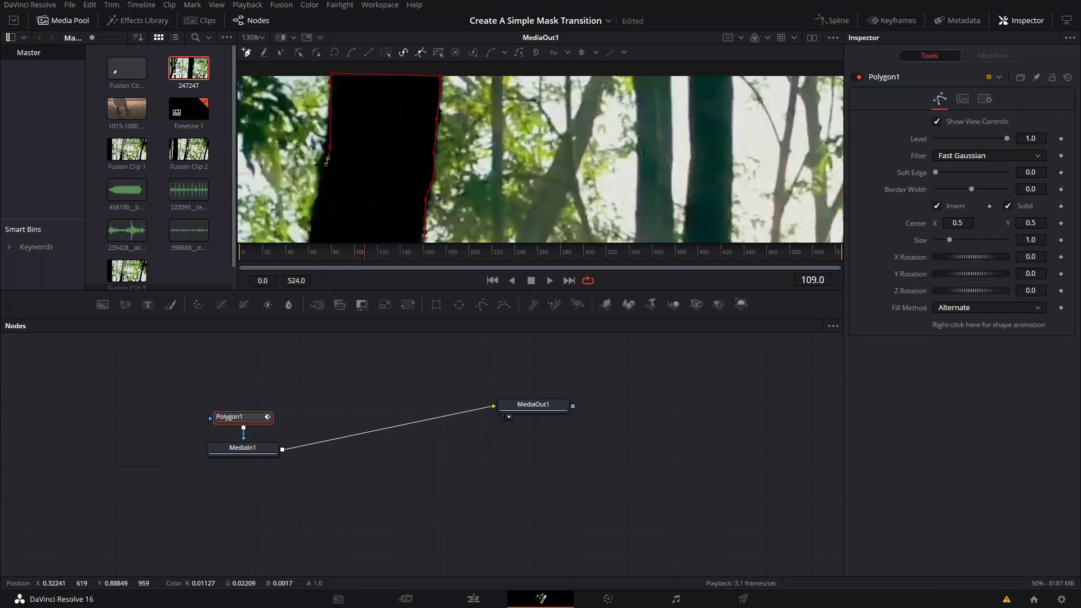
scroll(327, 161, "up", 2)
scroll(365, 169, "up", 2)
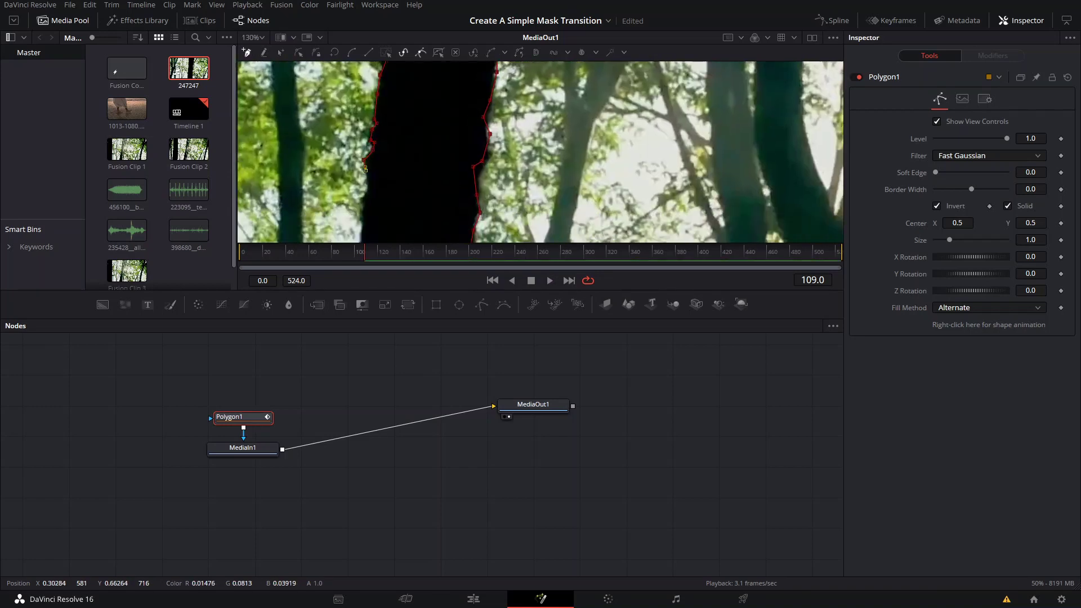
scroll(366, 169, "down", 3)
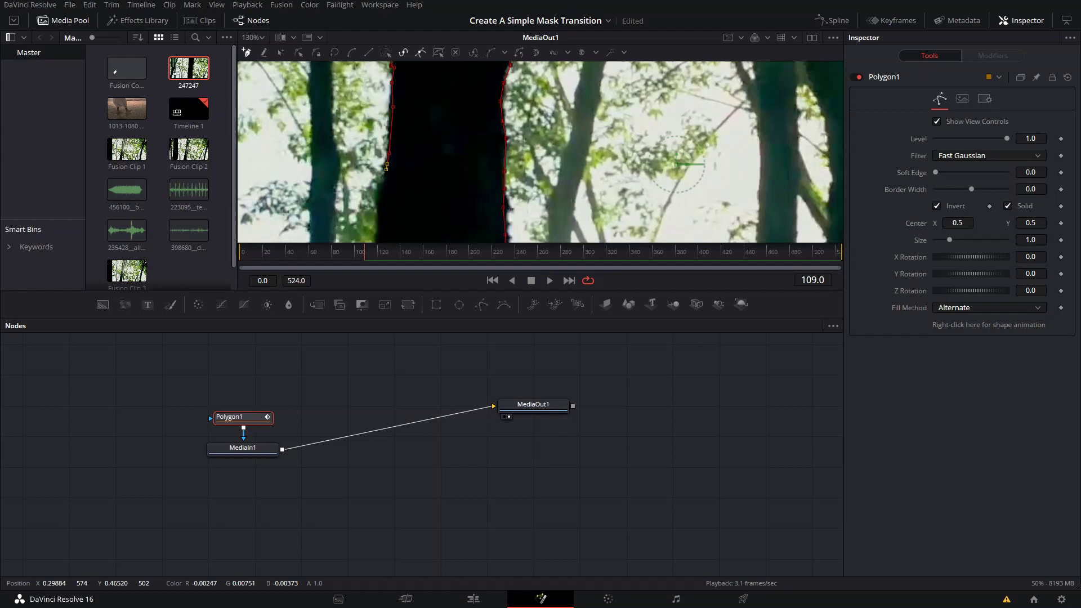
scroll(397, 138, "down", 1)
scroll(412, 191, "down", 1)
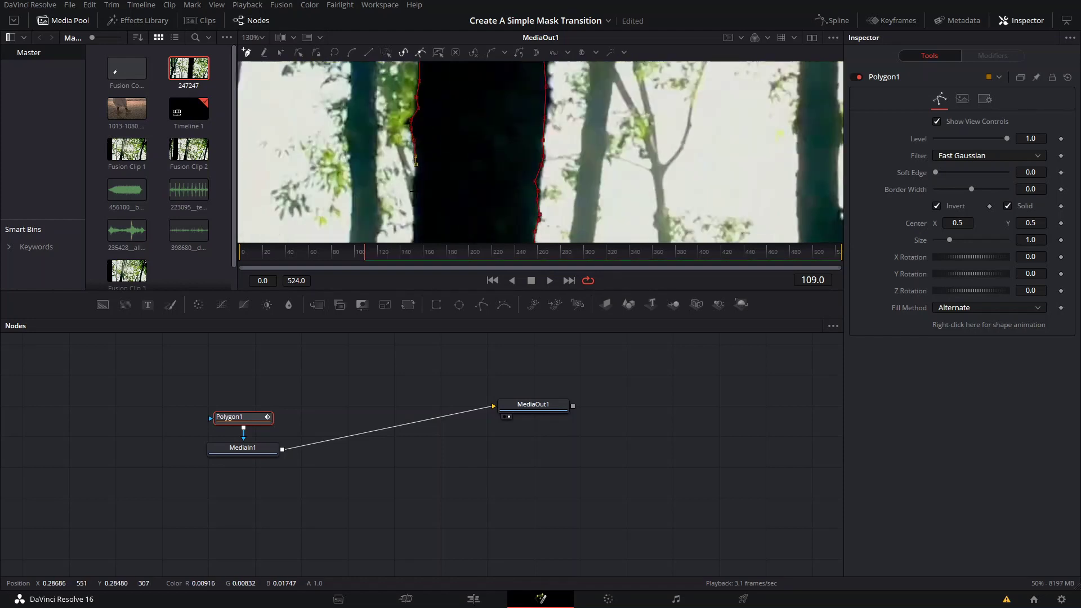
scroll(412, 192, "down", 3)
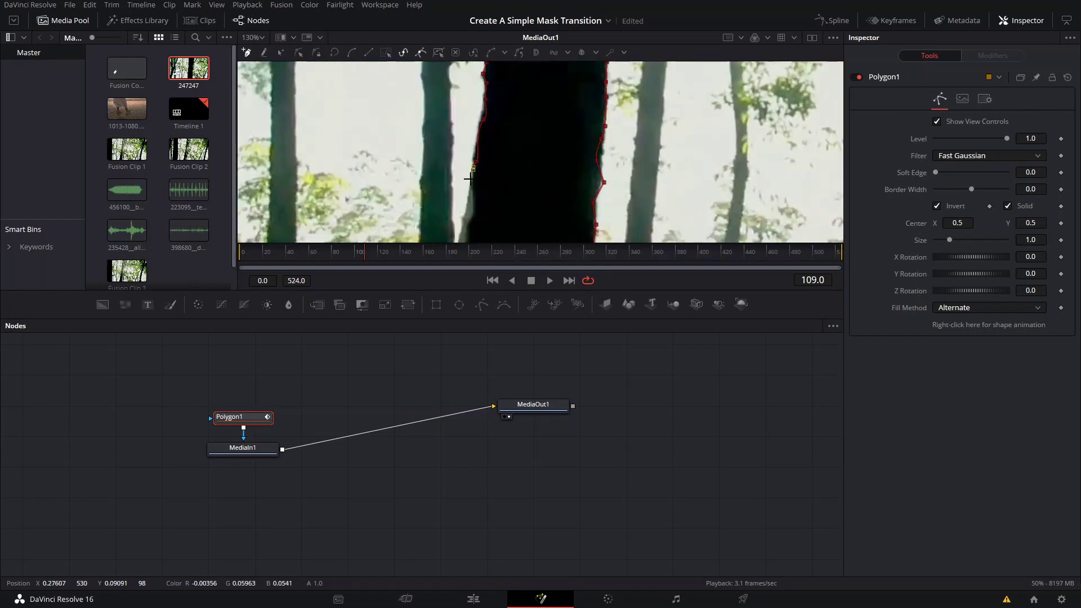
scroll(469, 179, "down", 3)
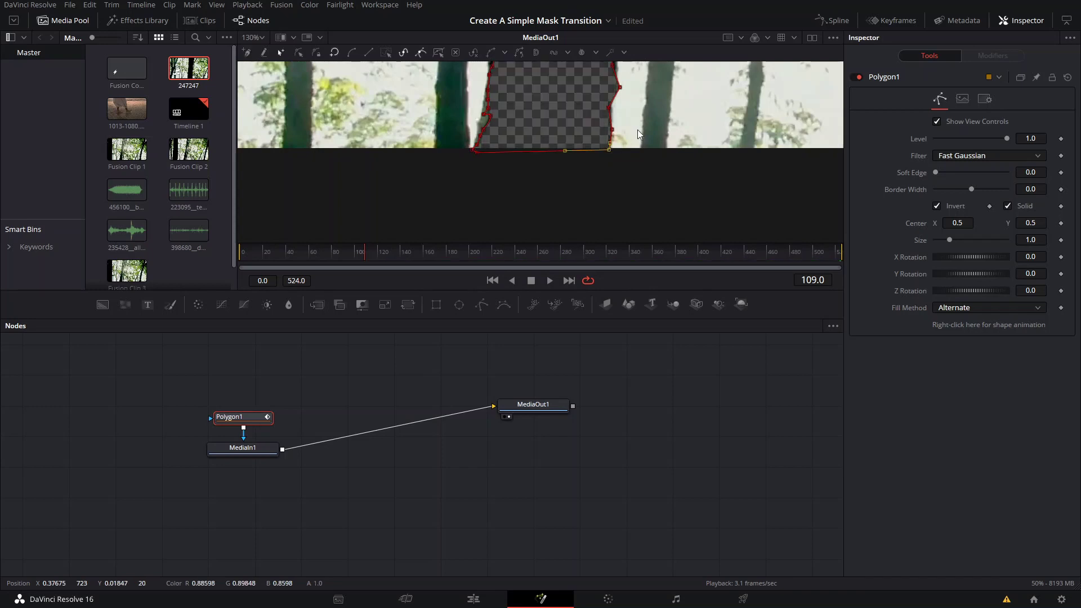
scroll(638, 134, "down", 8)
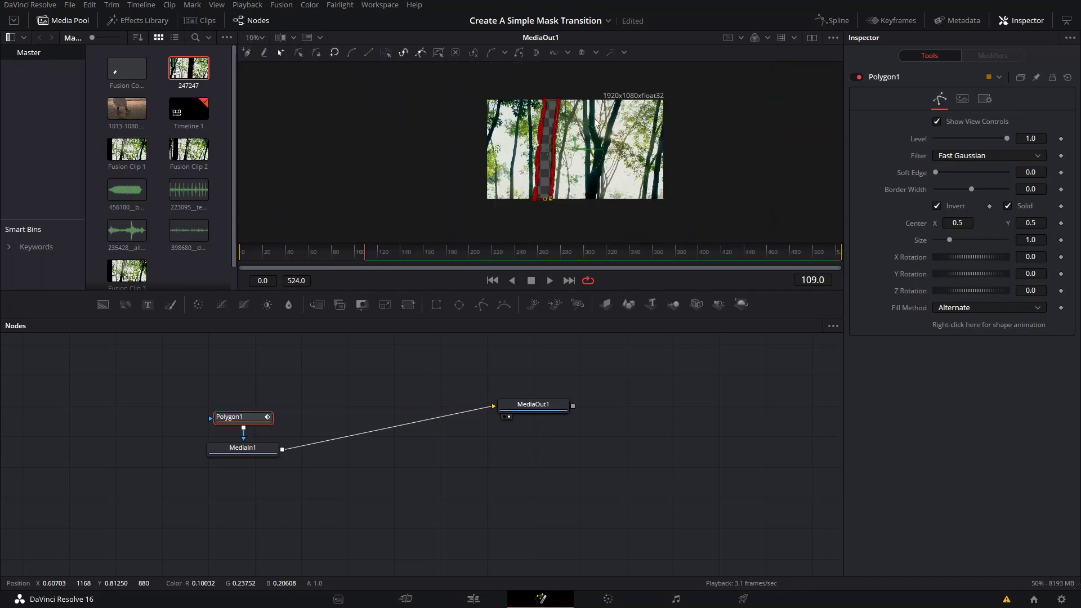
left_click(936, 206)
scroll(616, 150, "up", 5)
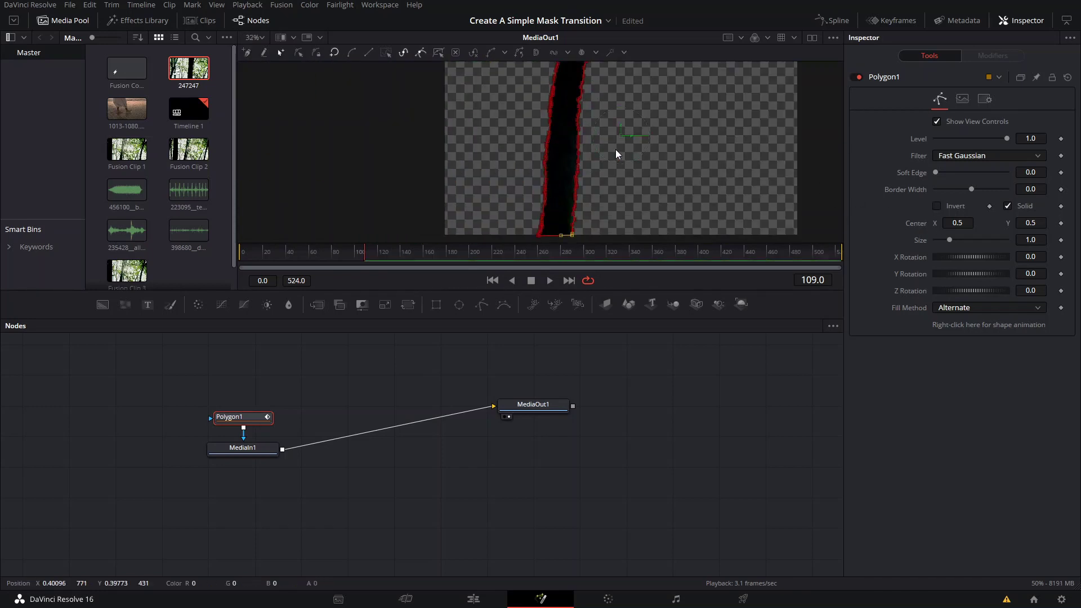
key("ctrl+s")
- Move the MediaOut1 node further right in the node graph and save
scroll(603, 134, "down", 6)
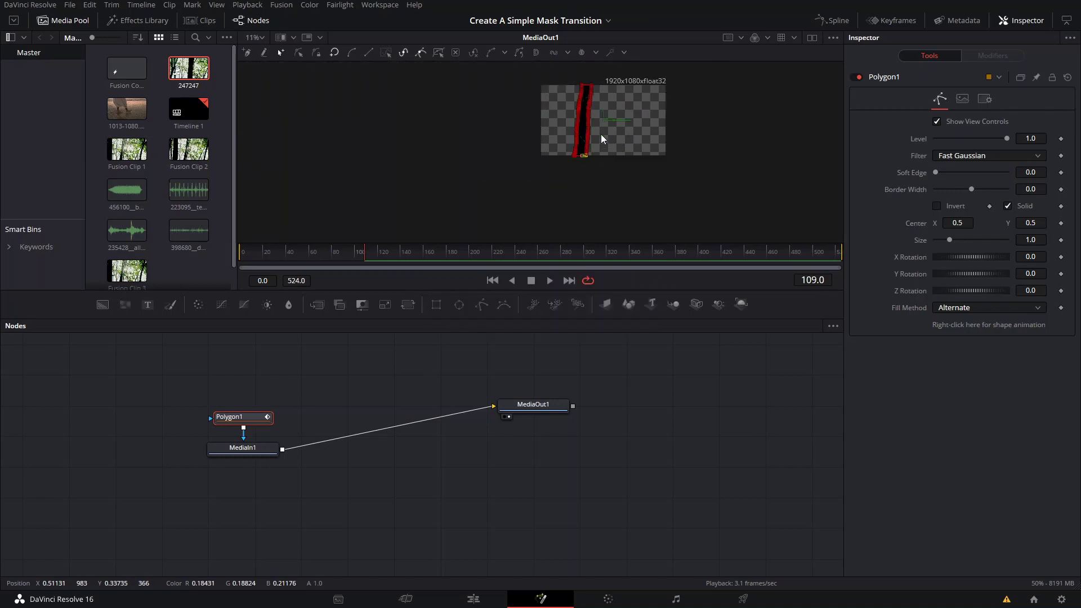
scroll(587, 147, "up", 1)
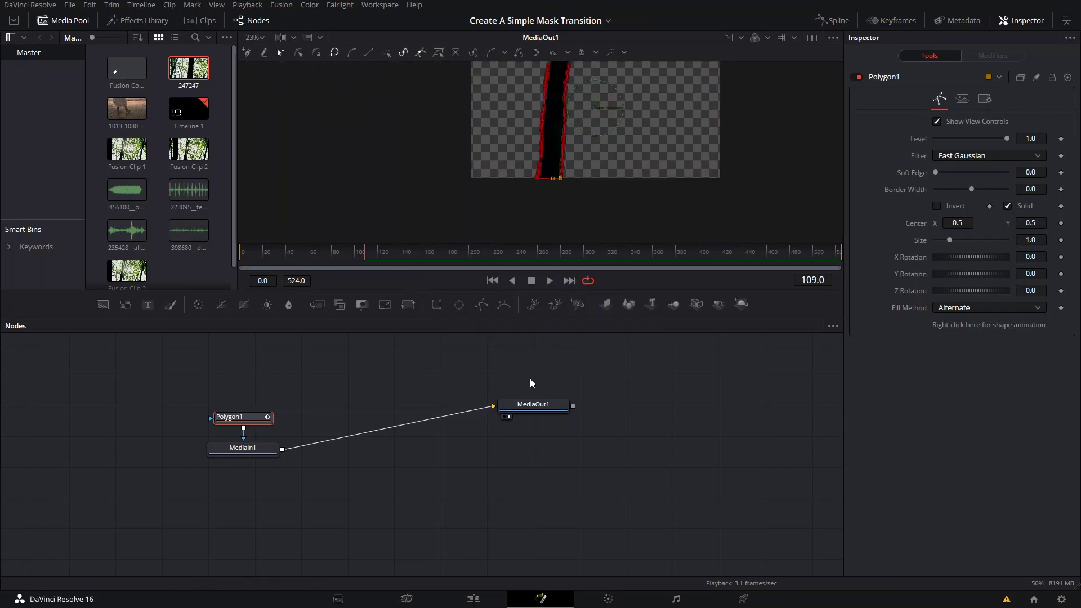
left_click_drag(538, 409, 600, 441)
key("ctrl+s")
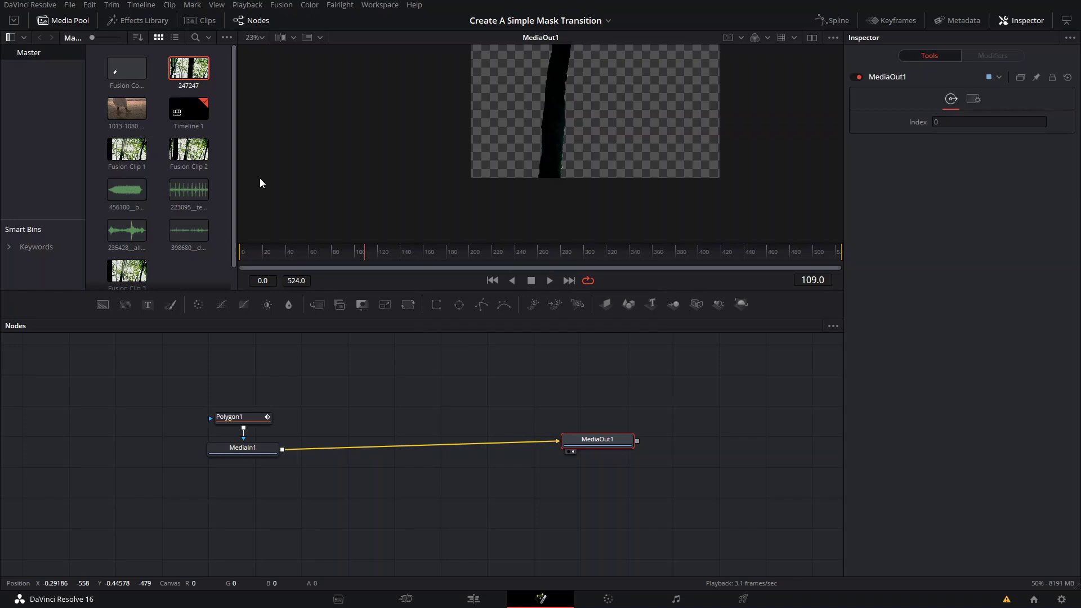
- Drop clip 247247 onto the node link as MediaIn2 and swap Merge1 inputs with Ctrl+T
left_click_drag(191, 71, 384, 445)
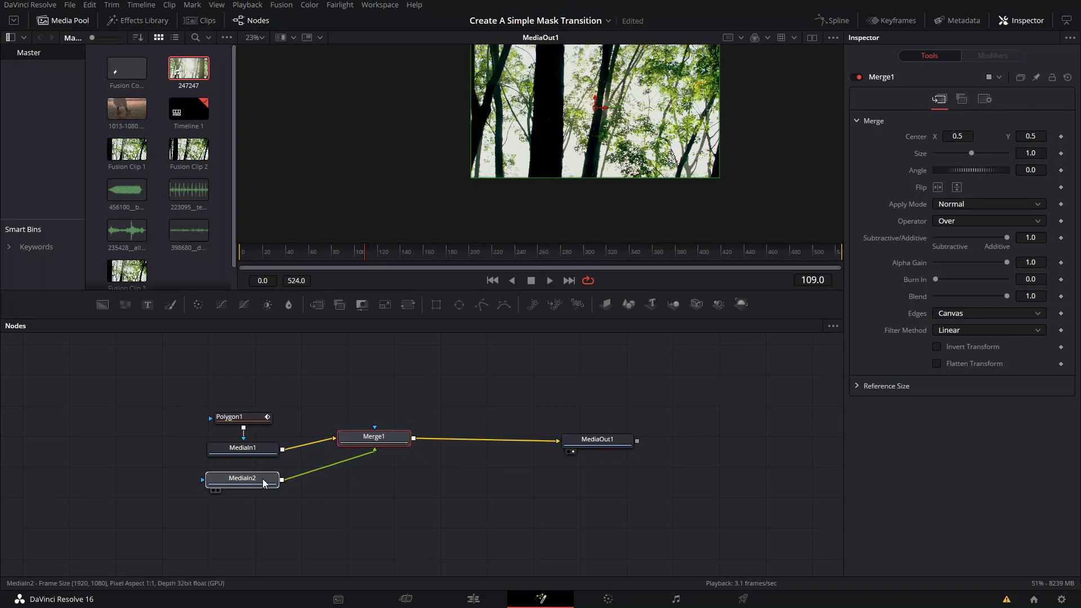
left_click_drag(267, 486, 399, 372)
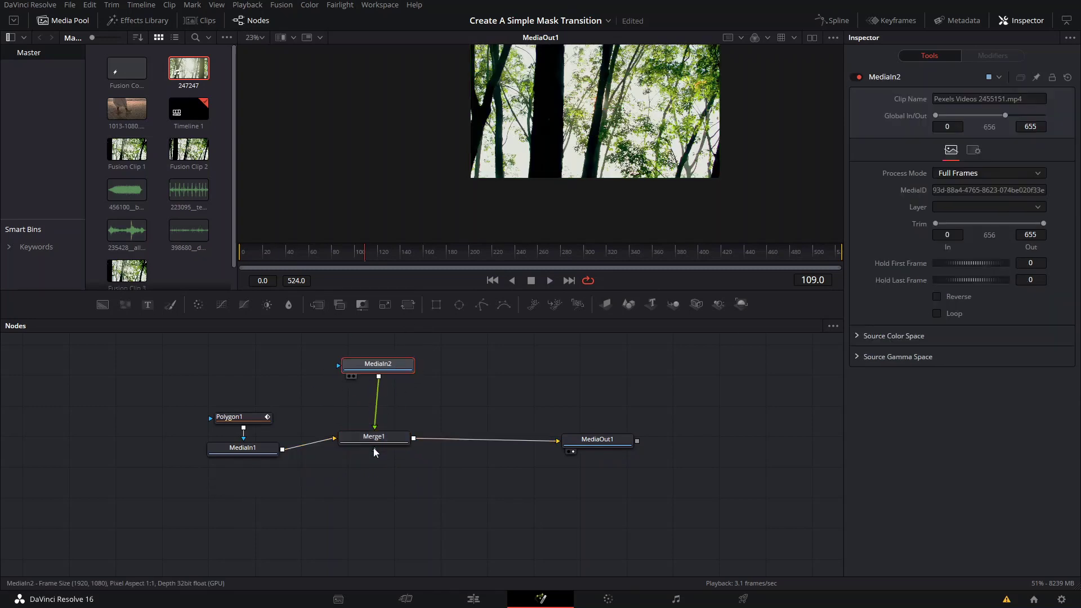
left_click(374, 439)
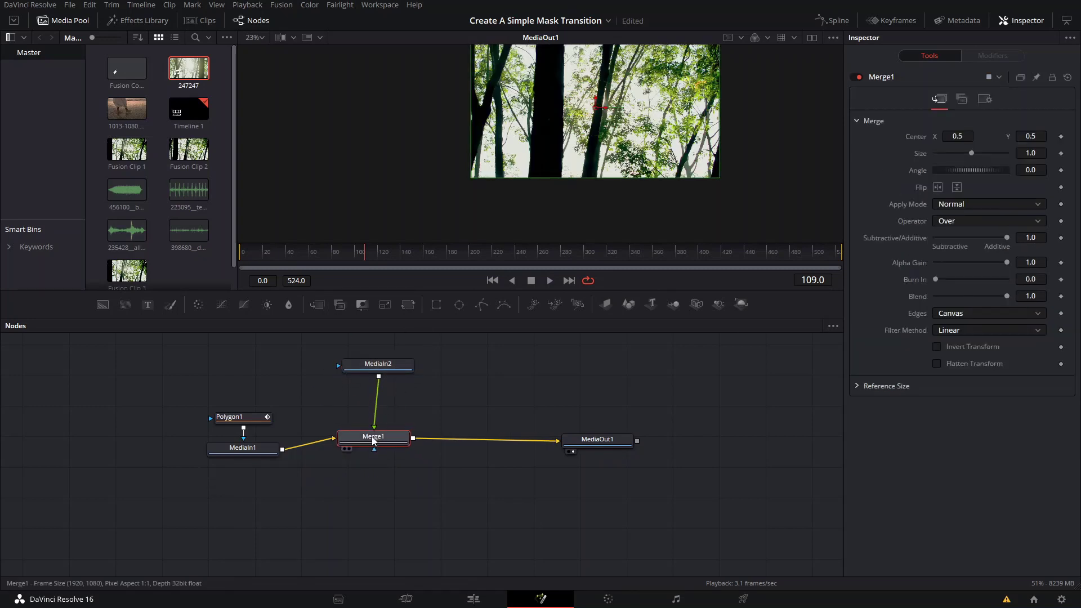
key("ctrl+t")
- Rearrange the nodes so MediaIn2 sits below and Polygon1 with MediaIn1 above Merge1
left_click_drag(345, 365, 228, 499)
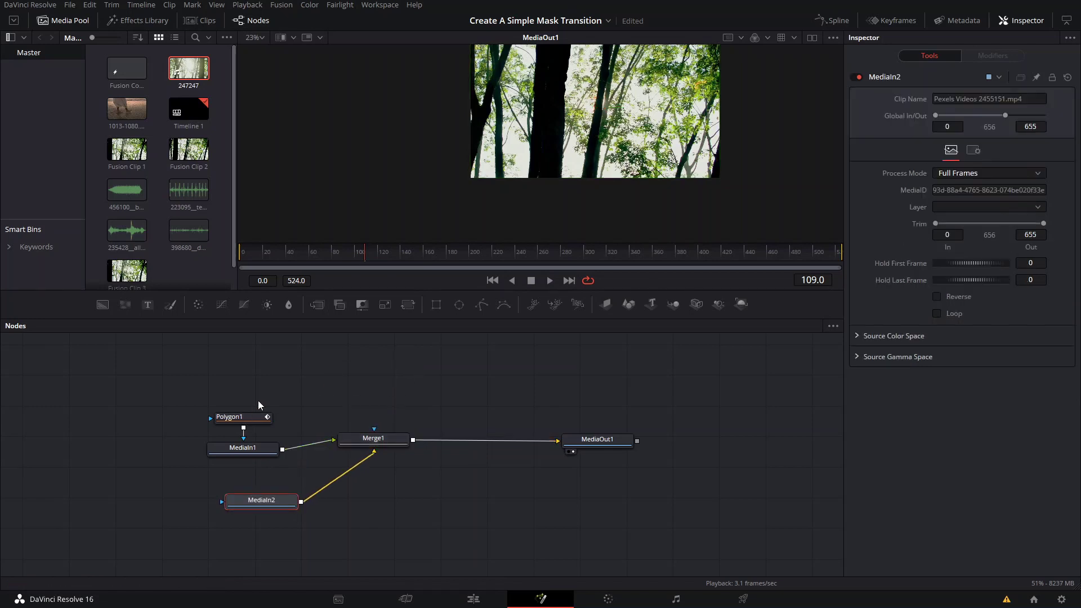
left_click_drag(258, 401, 350, 387)
left_click_drag(273, 498, 285, 443)
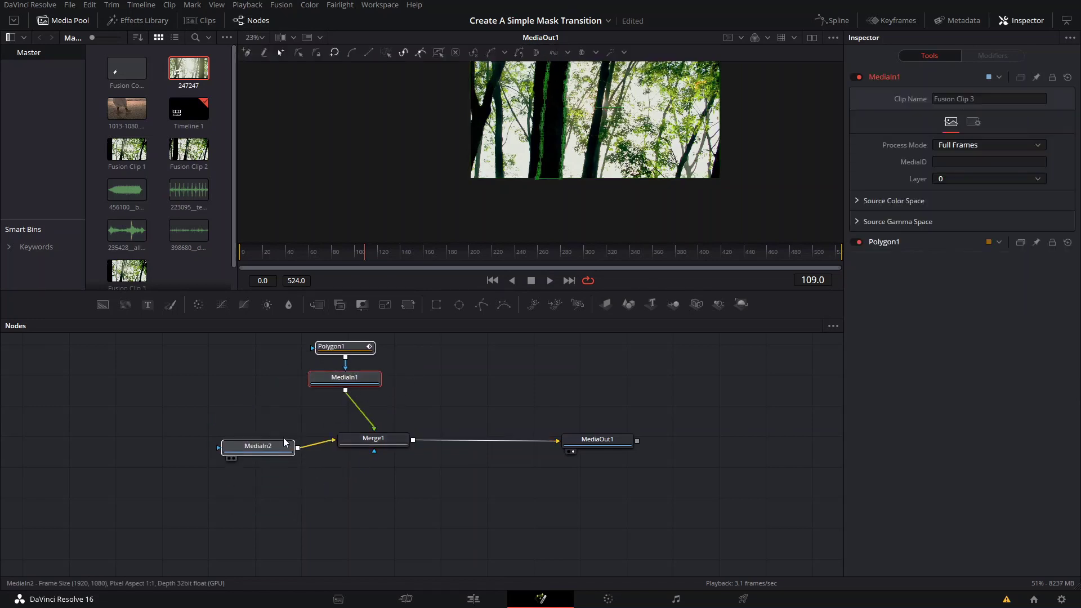
left_click(370, 379)
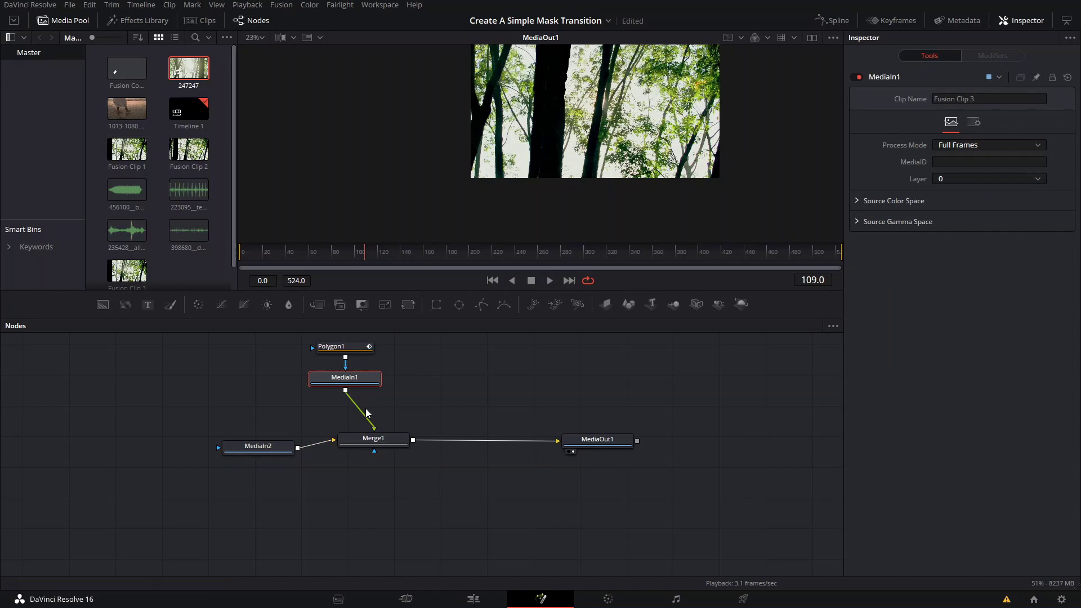
- Add a Transform node after MediaIn1, shift the tree left, and set X Size to 2.52 without Use Size and Aspect
key("shift+space")
type("trans")
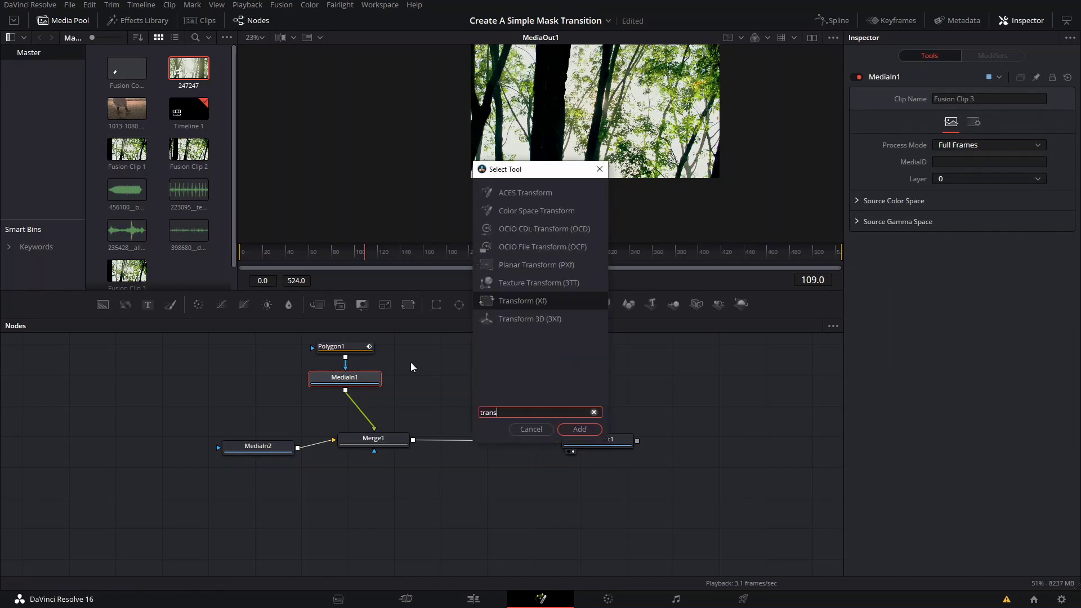
key("Return")
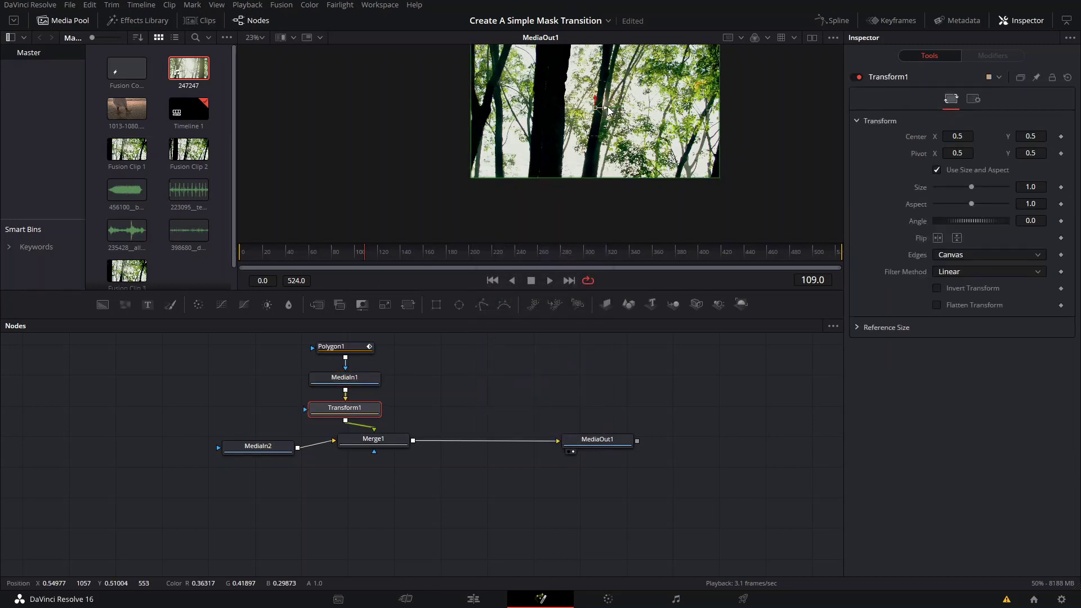
left_click_drag(609, 109, 569, 106)
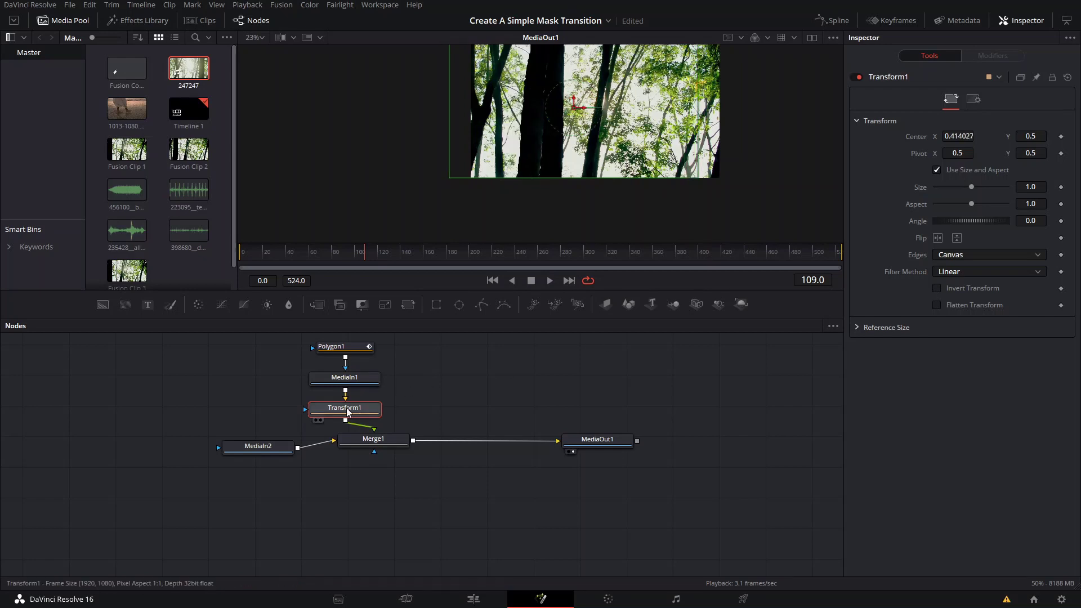
left_click(937, 169)
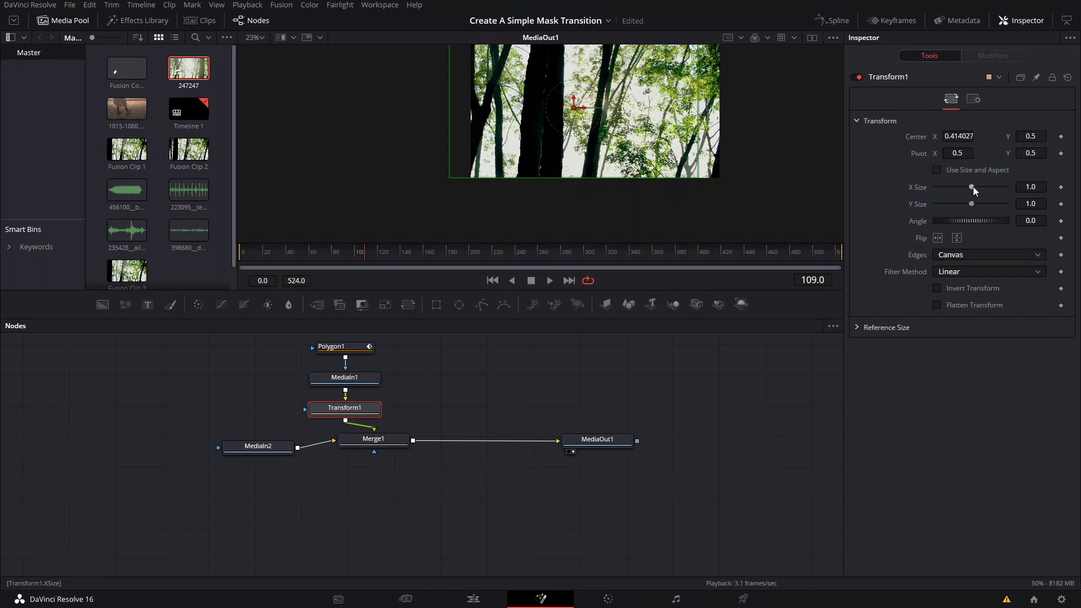
left_click_drag(973, 187, 987, 186)
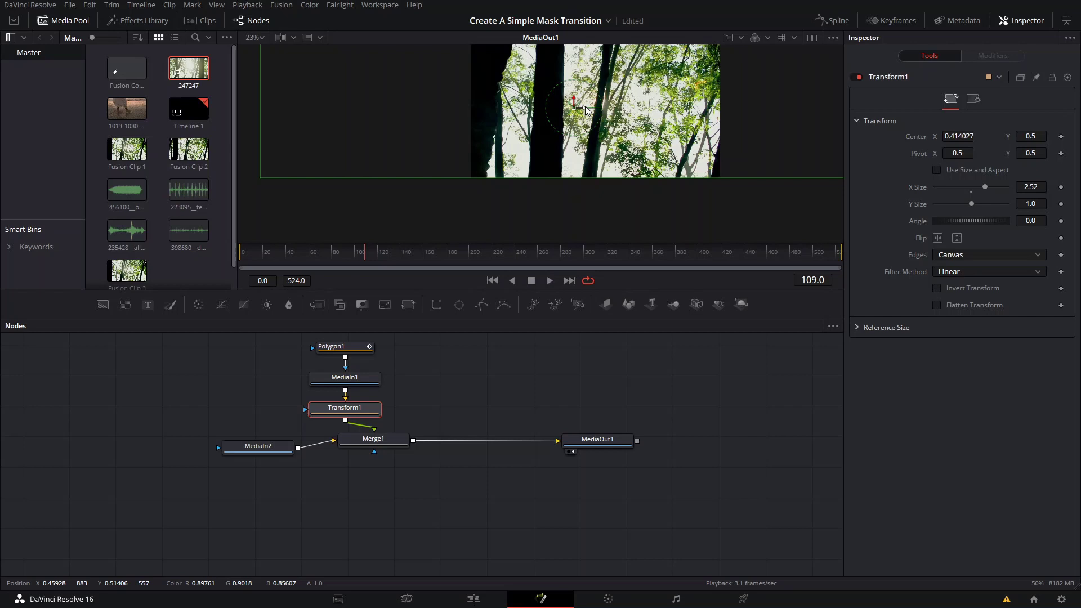
- Try tree positions in the viewer and play the composite through to frame 303
left_click_drag(586, 110, 648, 108)
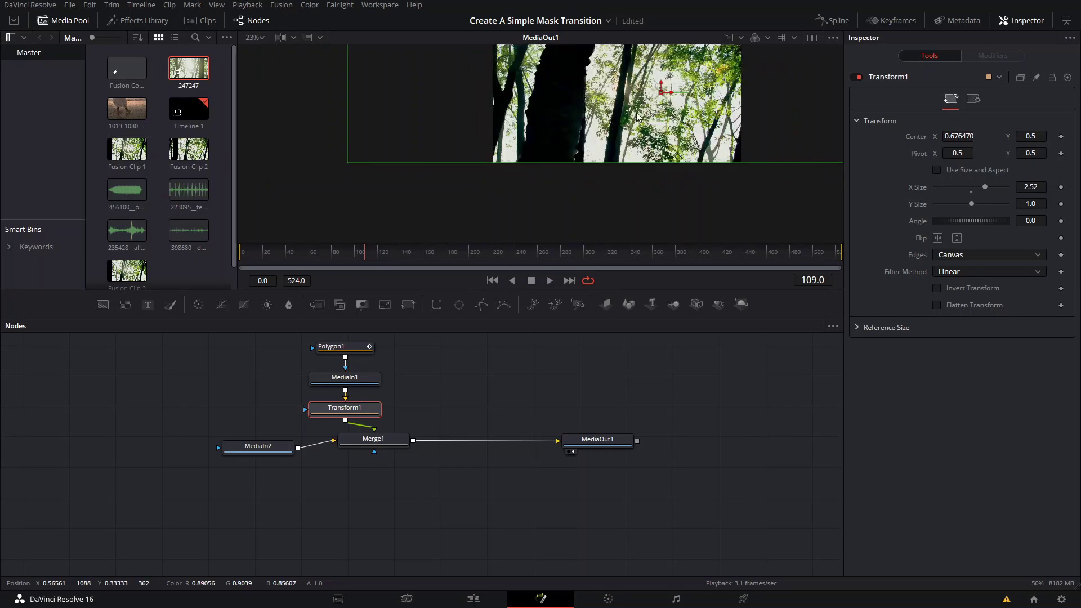
scroll(684, 184, "up", 3)
left_click_drag(665, 182, 572, 193)
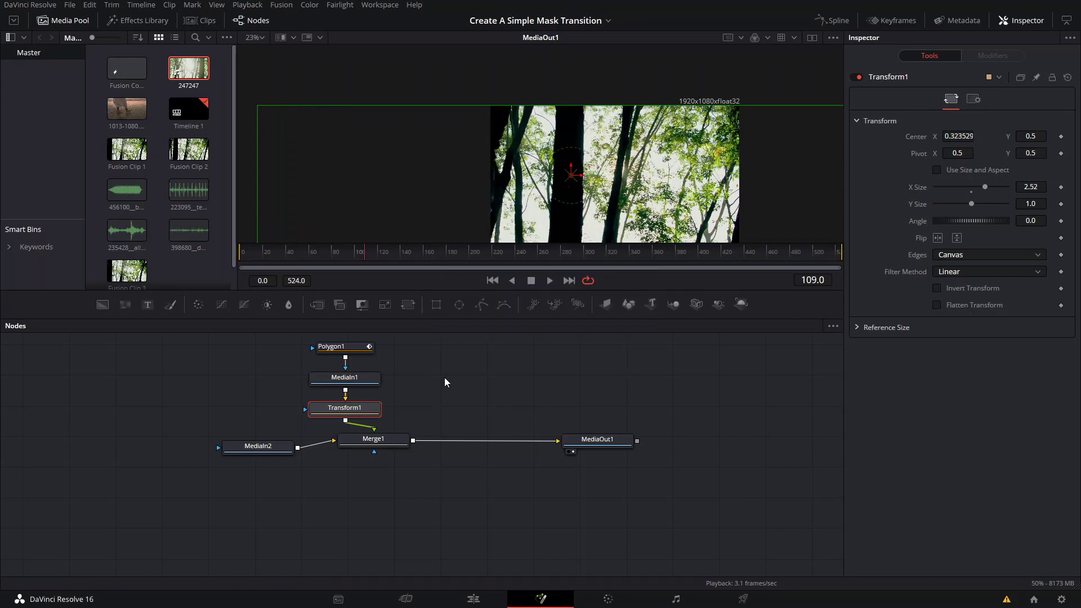
left_click_drag(502, 257, 534, 260)
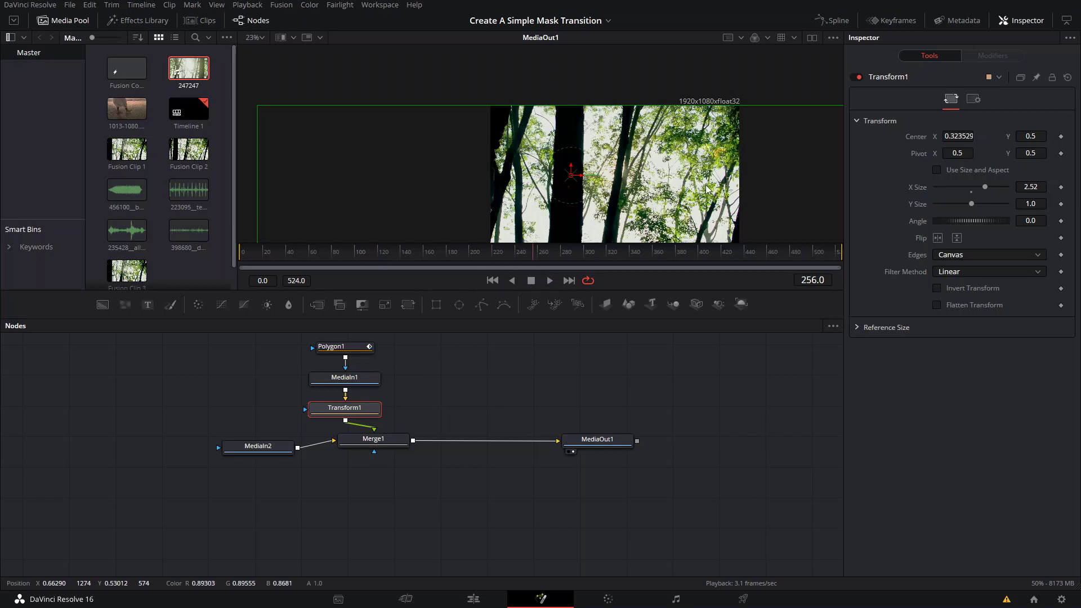
key("space")
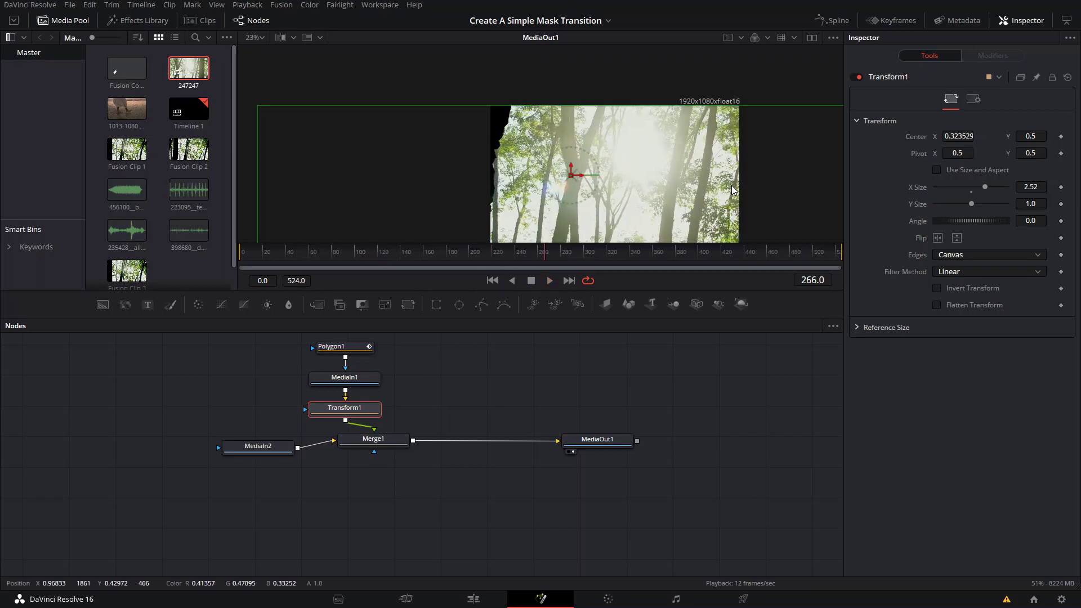
scroll(685, 151, "down", 2)
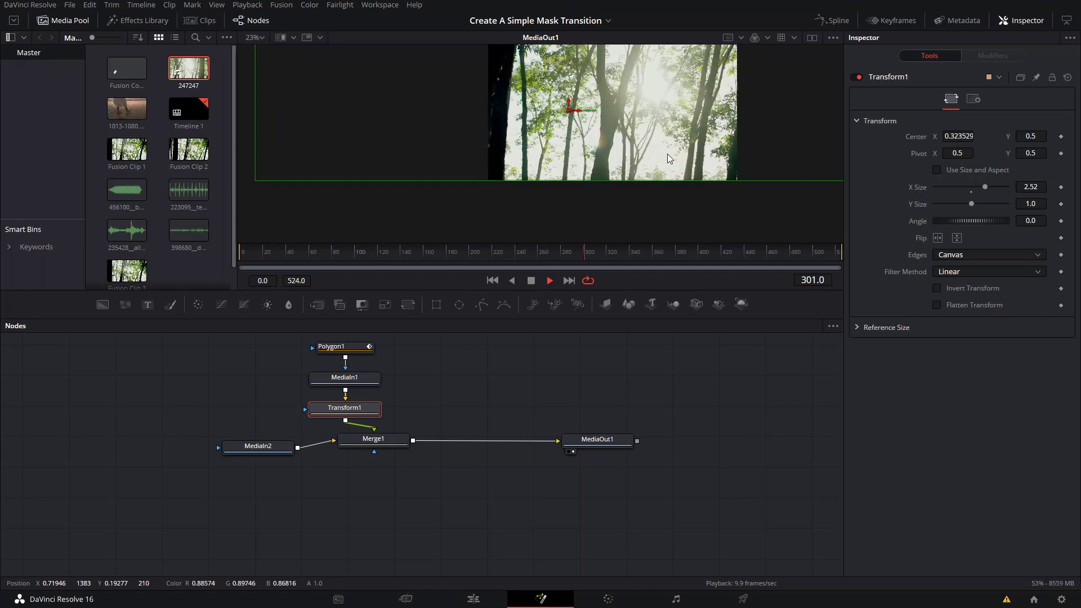
key("space")
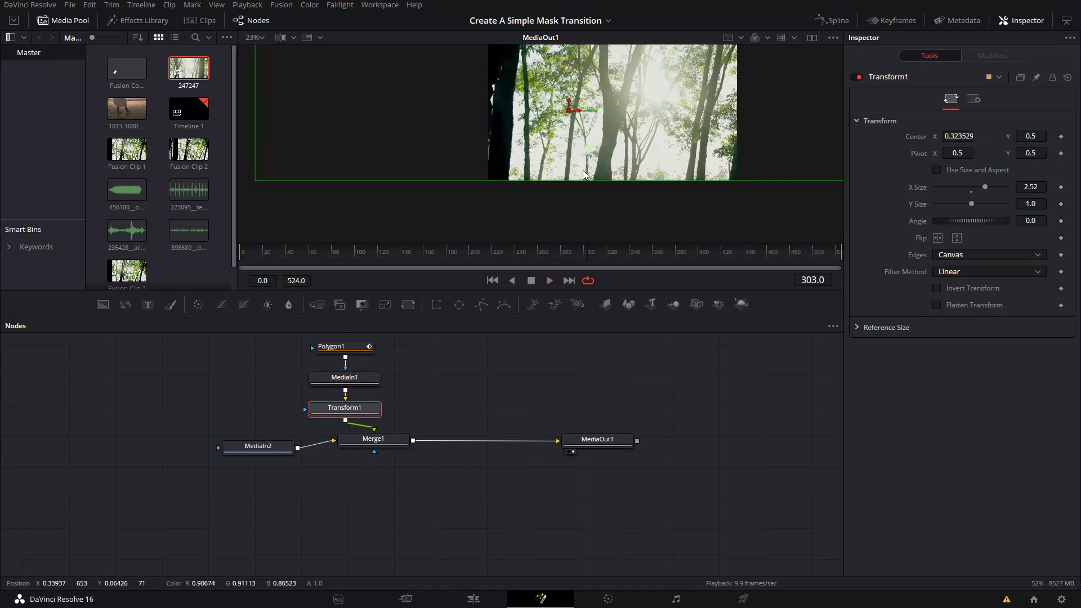
scroll(595, 113, "up", 2)
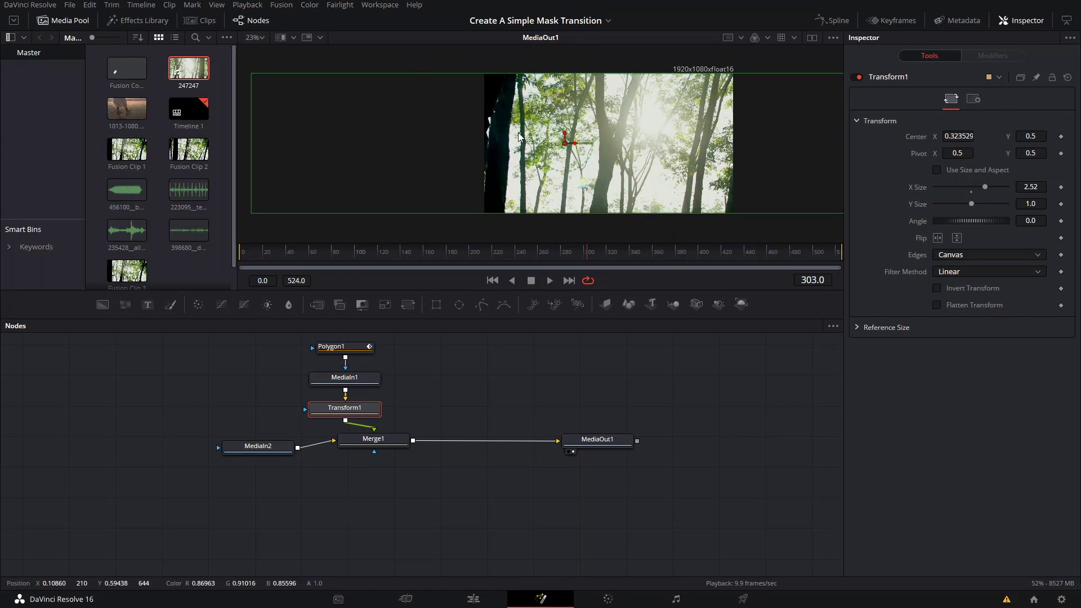
- Nudge the tree left, then at frame 182 set Transform1 Center X to 0.219457
left_click_drag(572, 144, 559, 148)
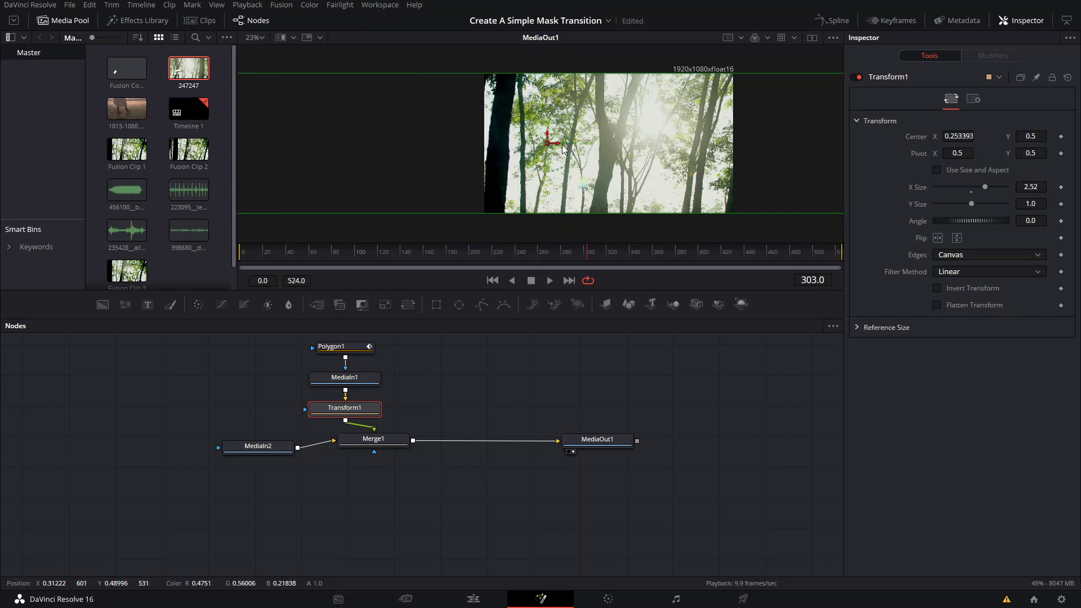
left_click_drag(561, 147, 559, 143)
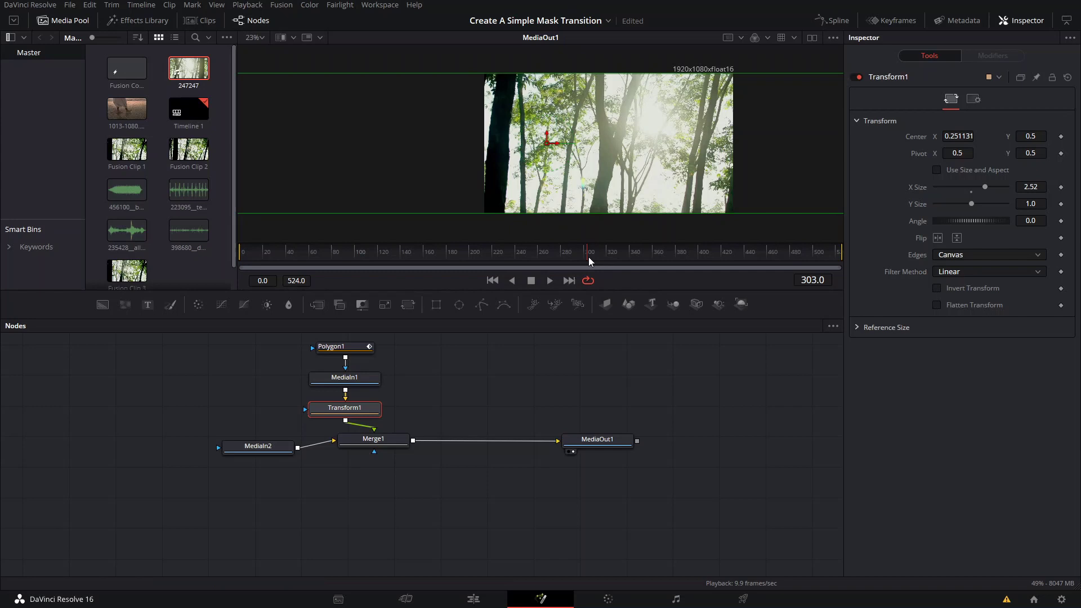
key("space")
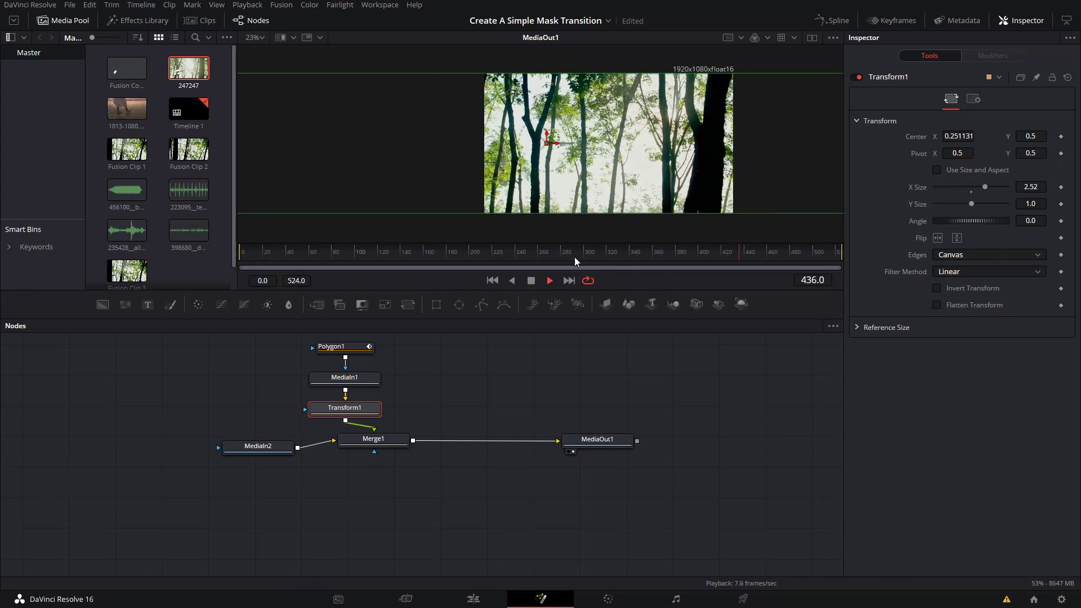
left_click_drag(574, 257, 450, 254)
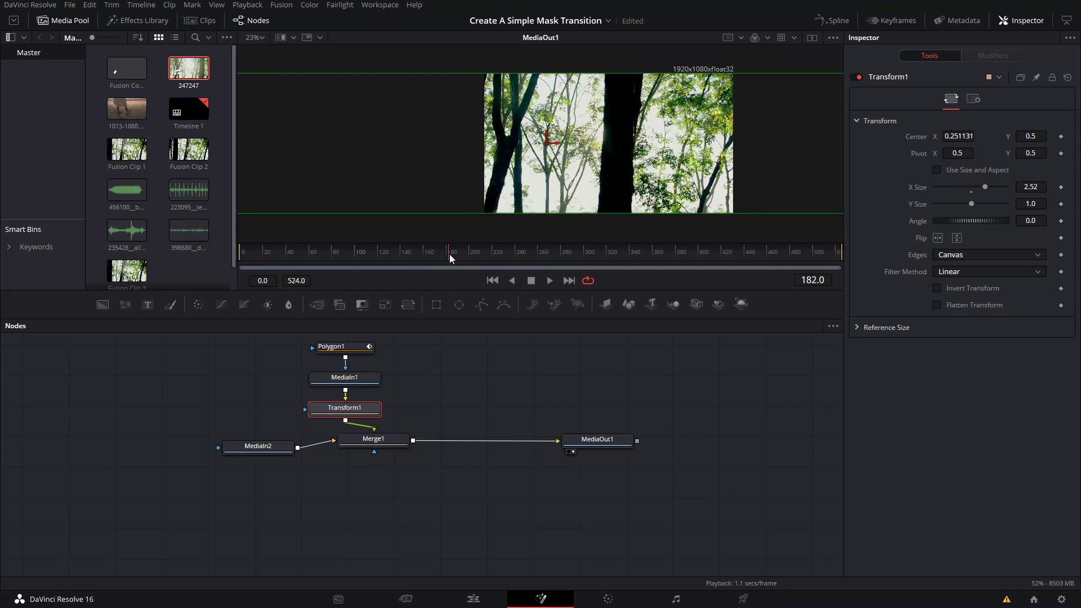
scroll(580, 127, "left", 2)
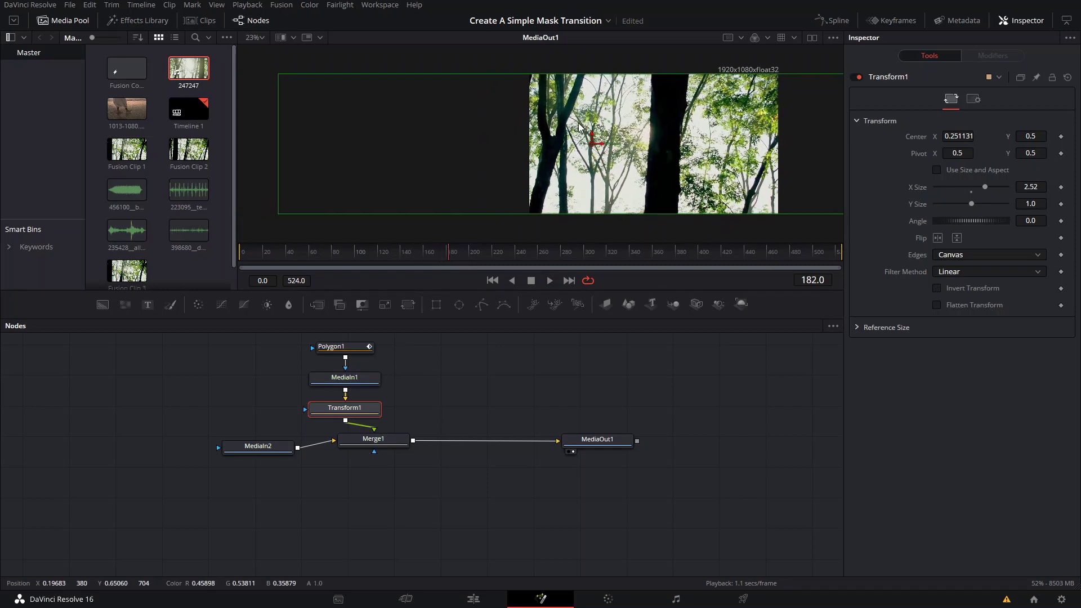
mouse_move(612, 147)
left_mouse_down()
mouse_move(654, 151)
mouse_move(595, 149)
left_mouse_up()
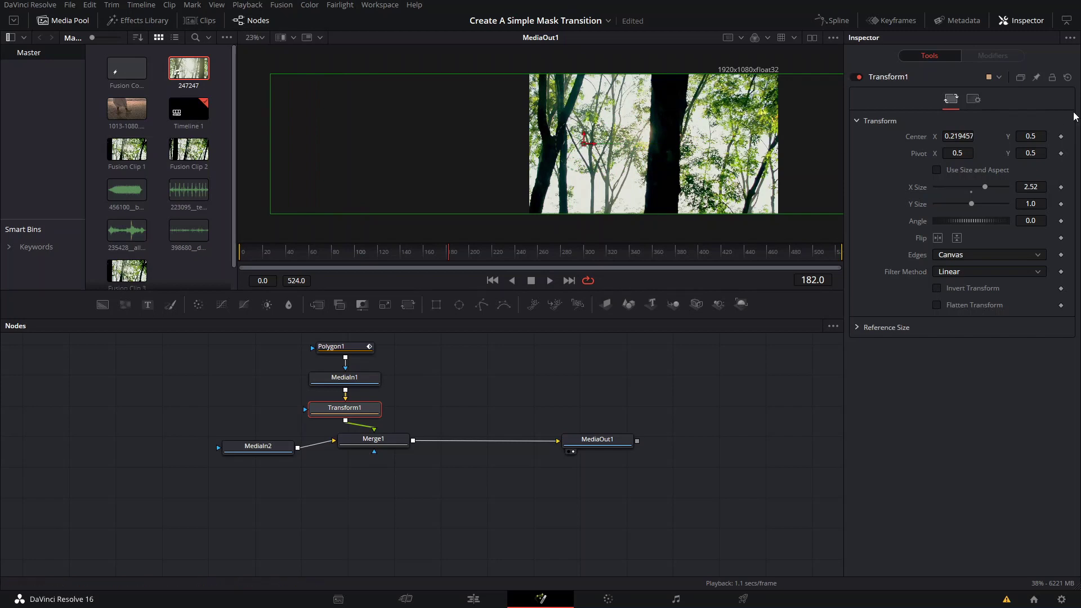
- Keyframe the tree's starting Center, then move it right at a later frame and play to check
left_click(1061, 136)
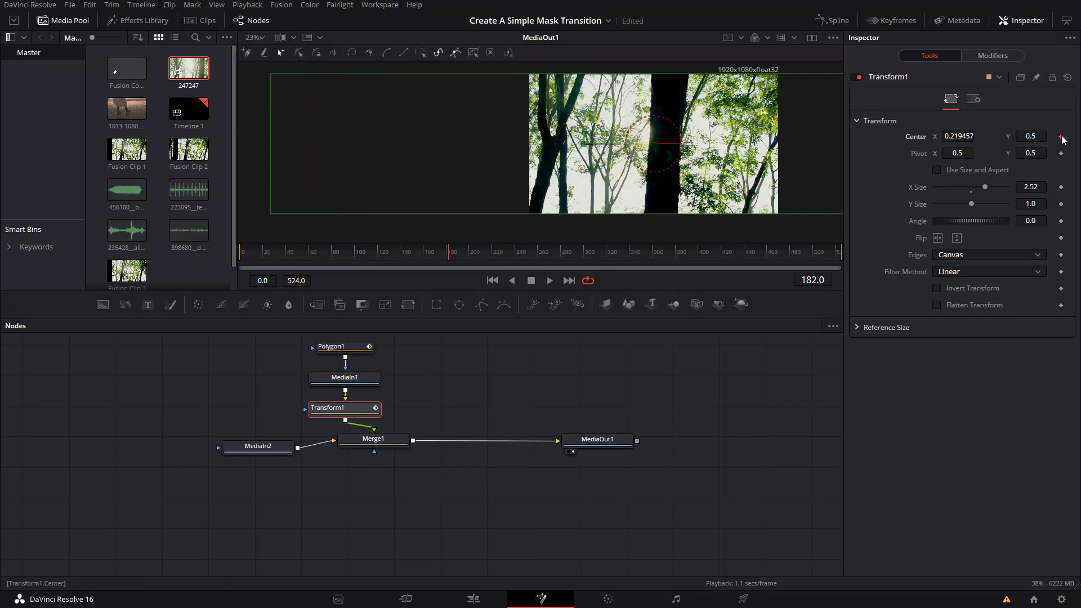
left_click_drag(481, 249, 603, 246)
scroll(645, 148, "down", 2)
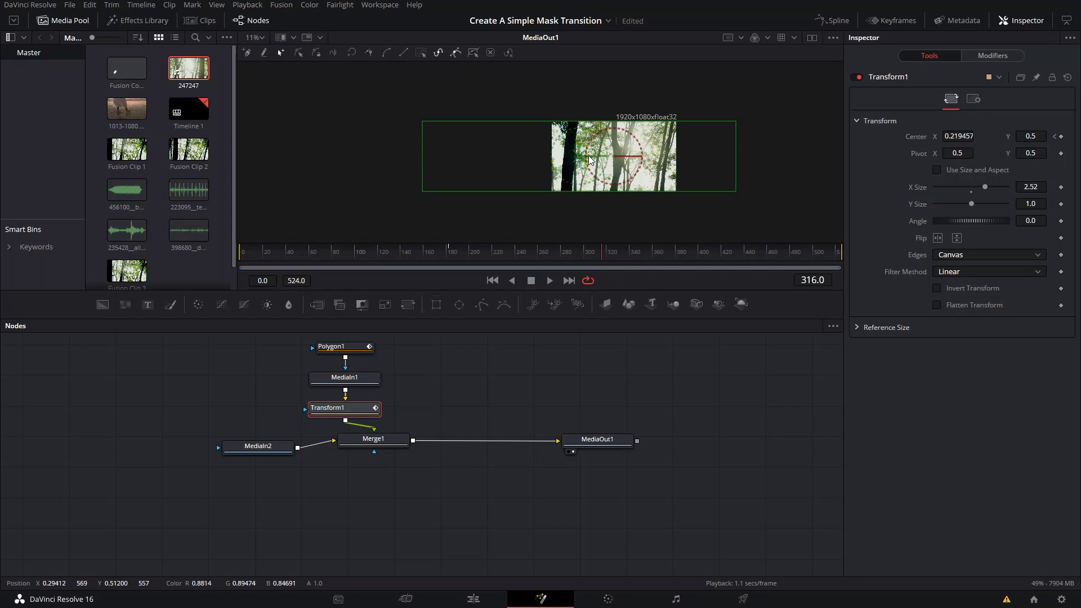
left_click_drag(589, 160, 745, 169)
key("space")
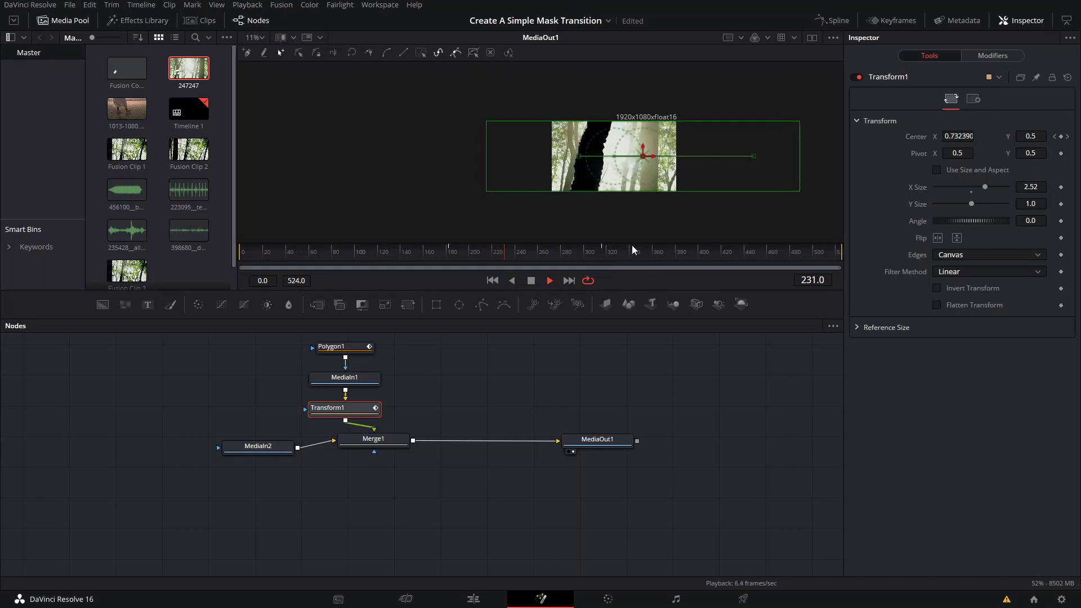
key("space")
- Push the tree past the right edge to Center X 1.612428 at frame 367 and save
left_click_drag(761, 156, 796, 157)
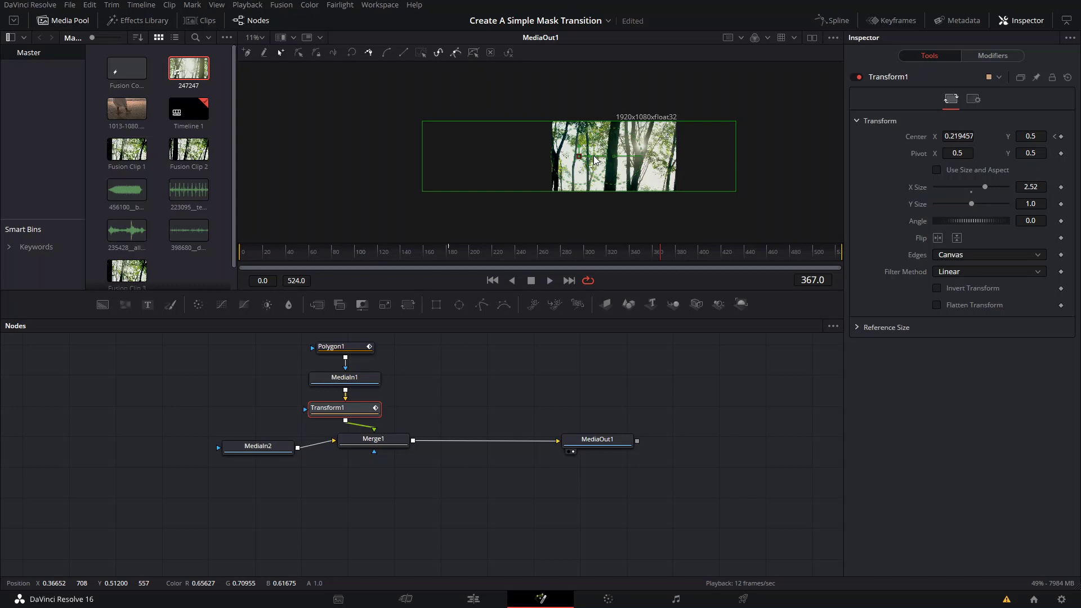
scroll(590, 164, "up", 5)
scroll(585, 151, "down", 3)
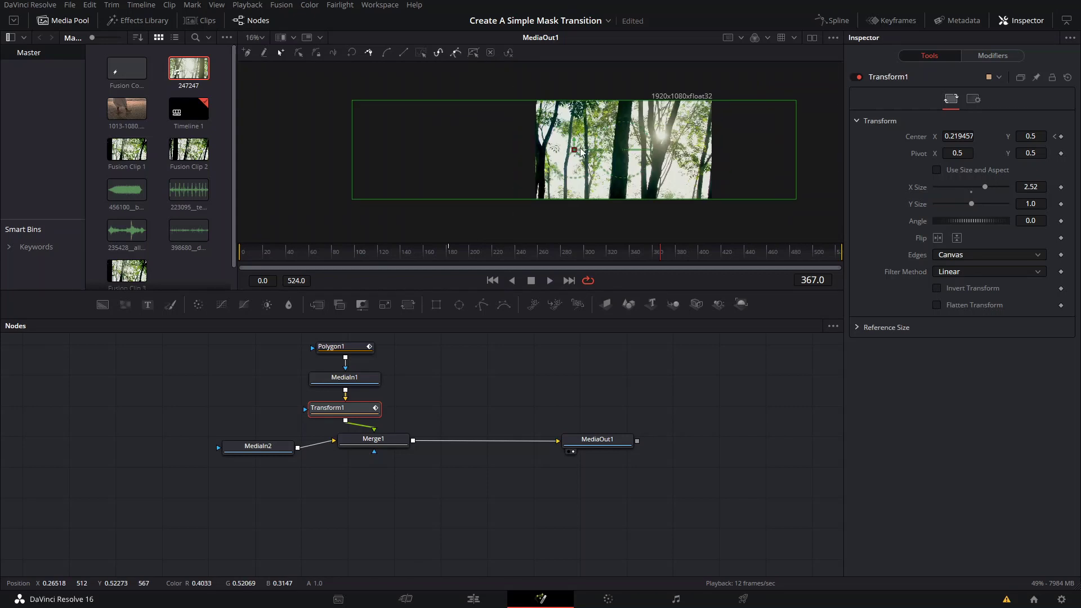
left_click_drag(584, 152, 821, 175)
key("ctrl+s")
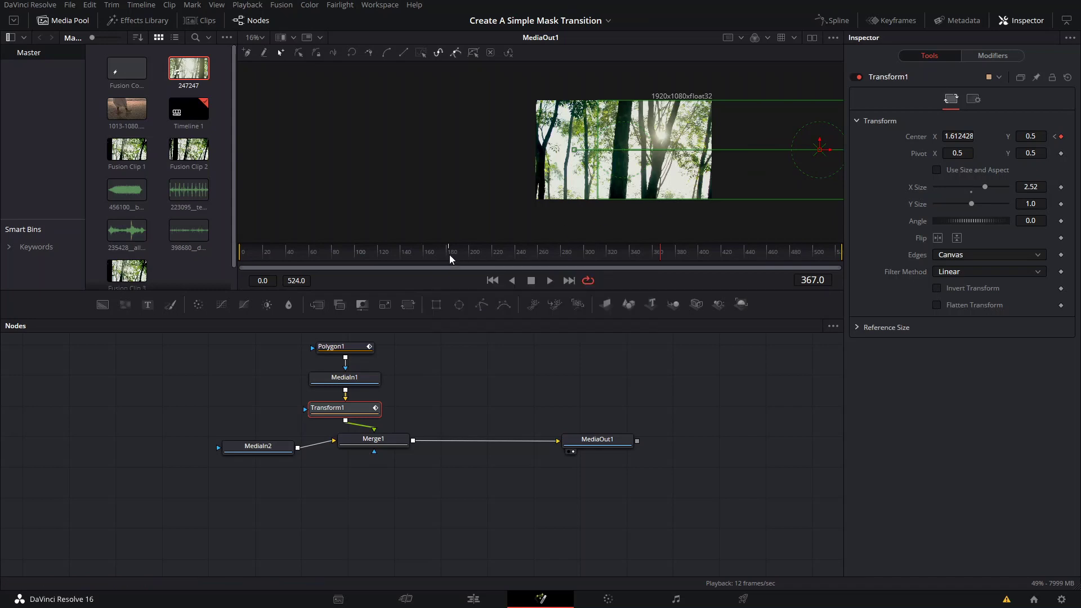
- Replay from the wipe start and move the Polygon1 and MediaIn1 nodes higher in the graph
left_click(449, 254)
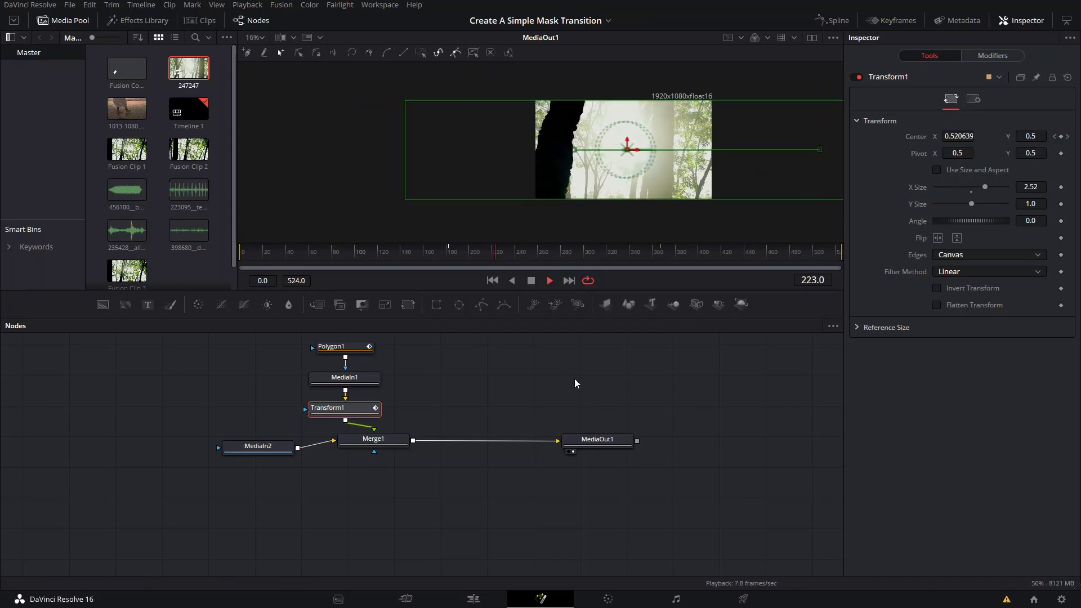
key("space")
left_click_drag(410, 362, 397, 472)
left_click_drag(480, 399, 438, 410)
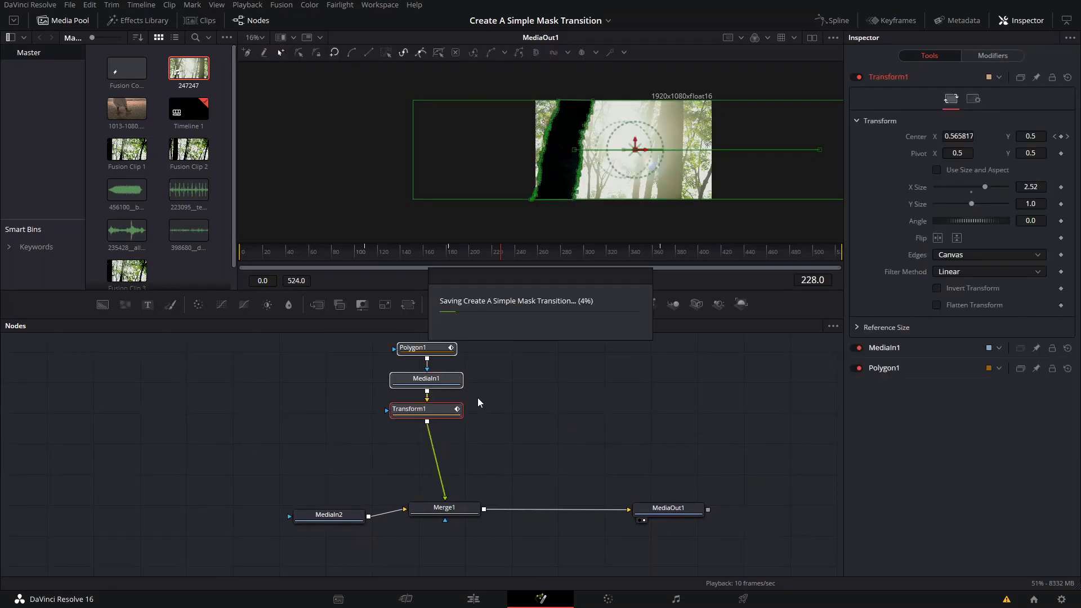
- Play back the transition and select the MediaIn2 node
left_click(535, 396)
key("space")
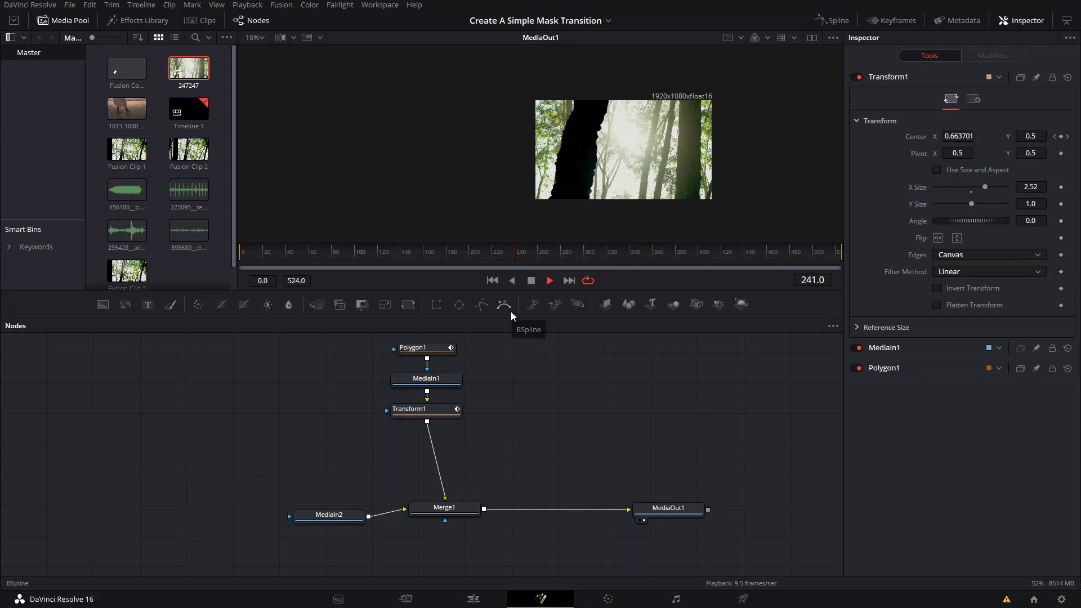
key("space")
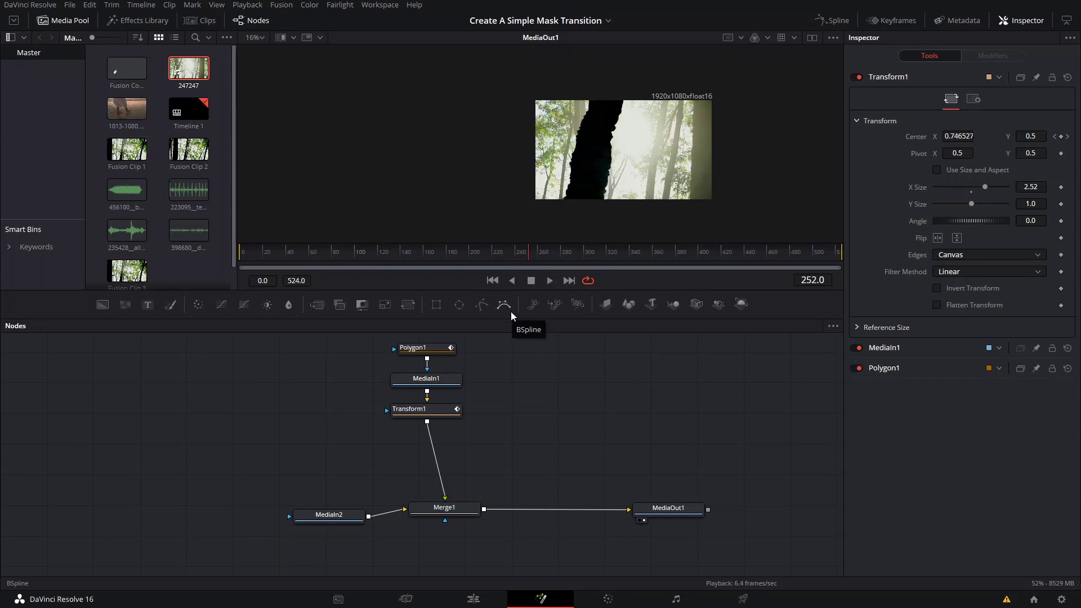
left_click_drag(331, 516, 315, 505)
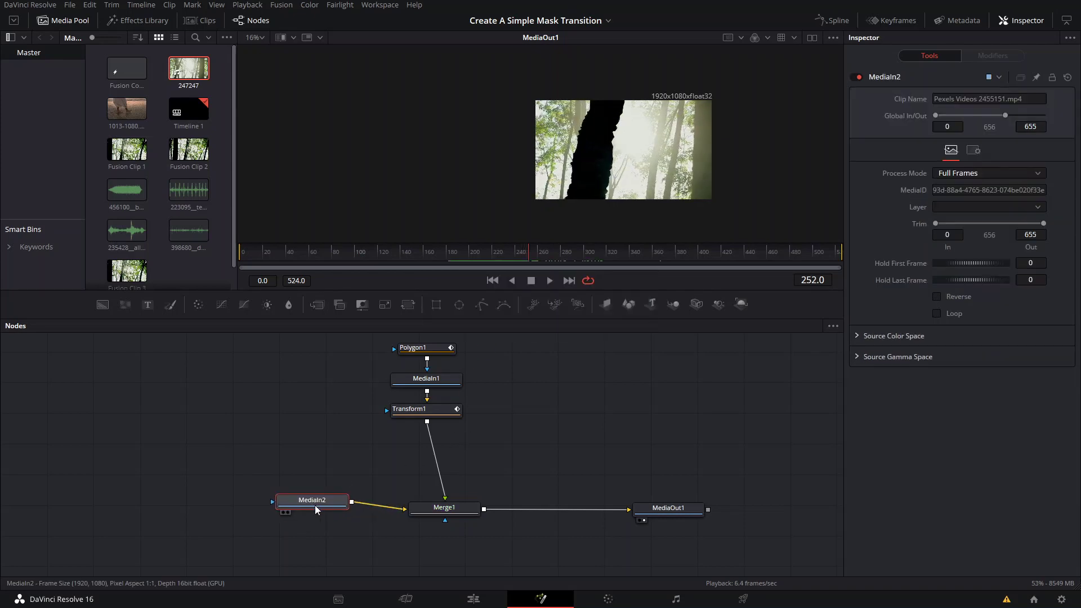
- Add a Rectangle1 mask to MediaIn2 with Width 1.0 and Height 1.0, then go to frame 201
left_click(436, 305)
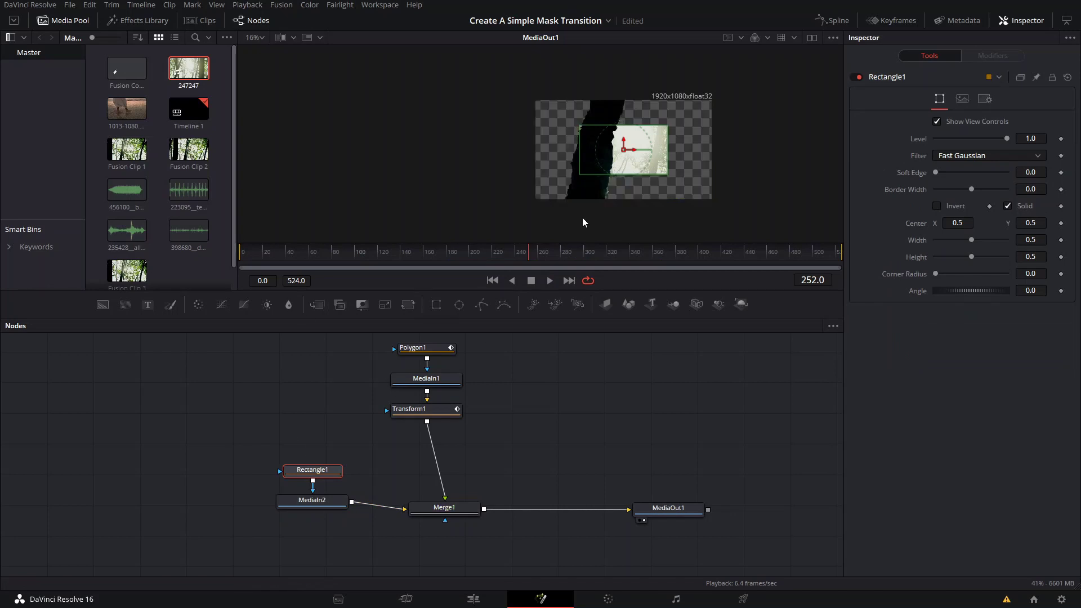
left_click_drag(974, 237, 1052, 241)
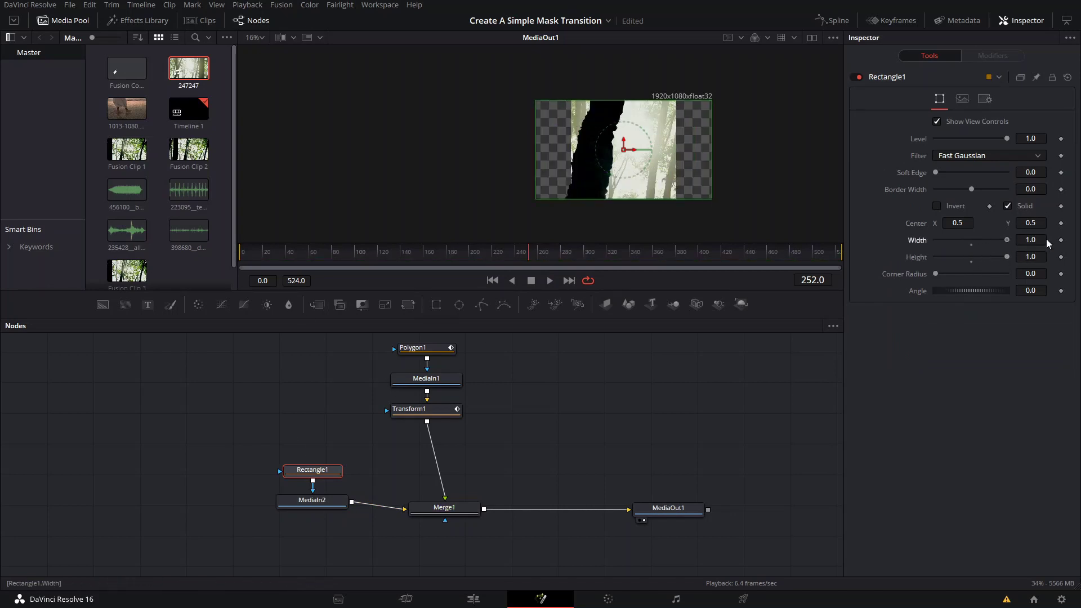
left_click(490, 258)
left_click_drag(489, 258, 471, 262)
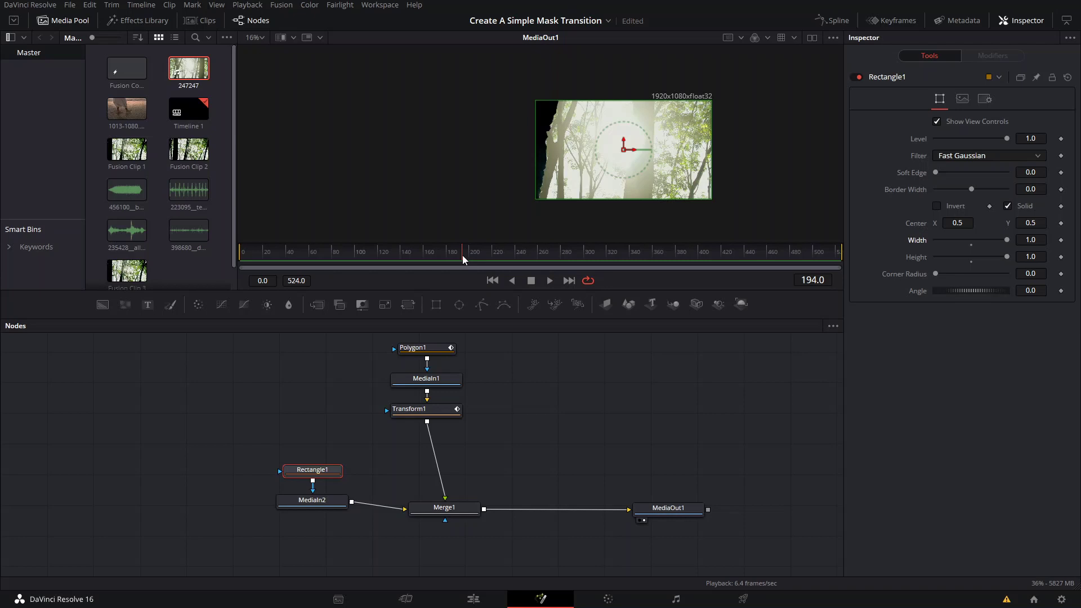
left_click_drag(462, 255, 470, 254)
- Keyframe Rectangle1 Center X from 0.5 at frame 201 to 1.50639 at frame 369
left_click(1060, 223)
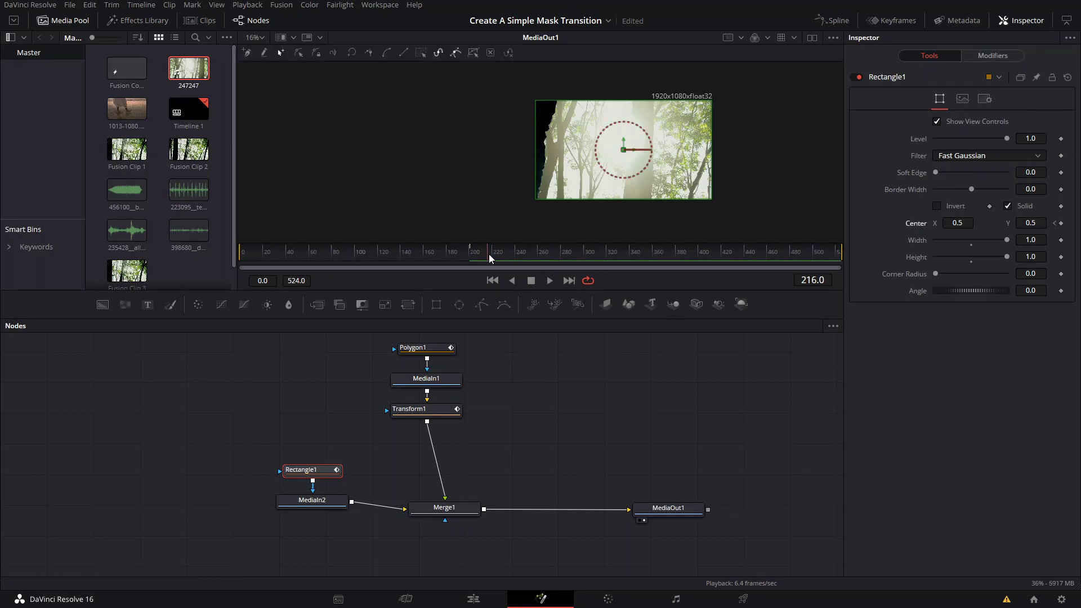
left_click_drag(607, 255, 664, 254)
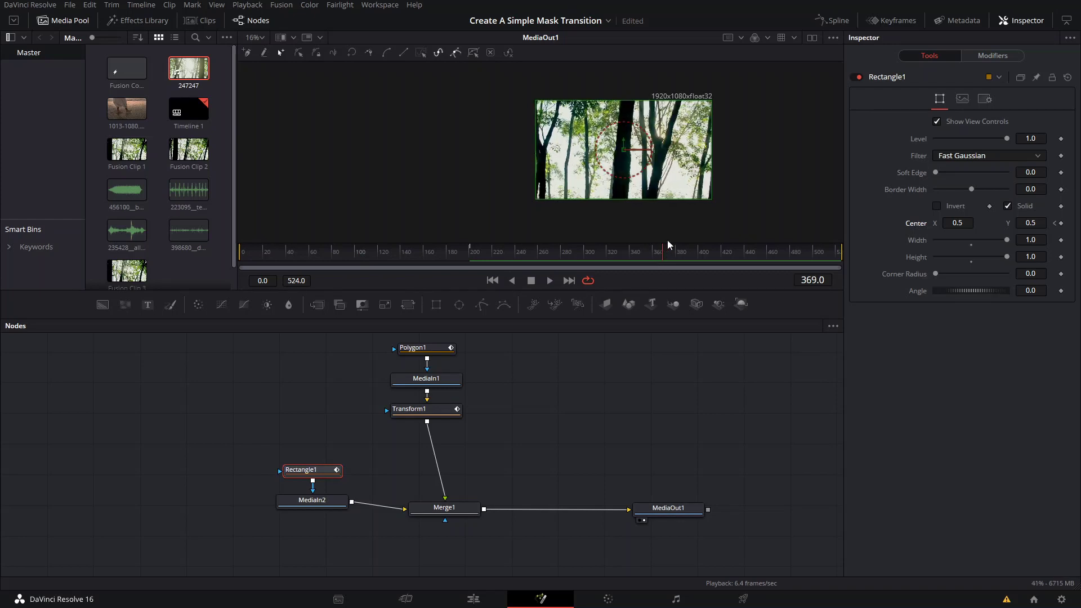
left_click_drag(624, 150, 812, 168)
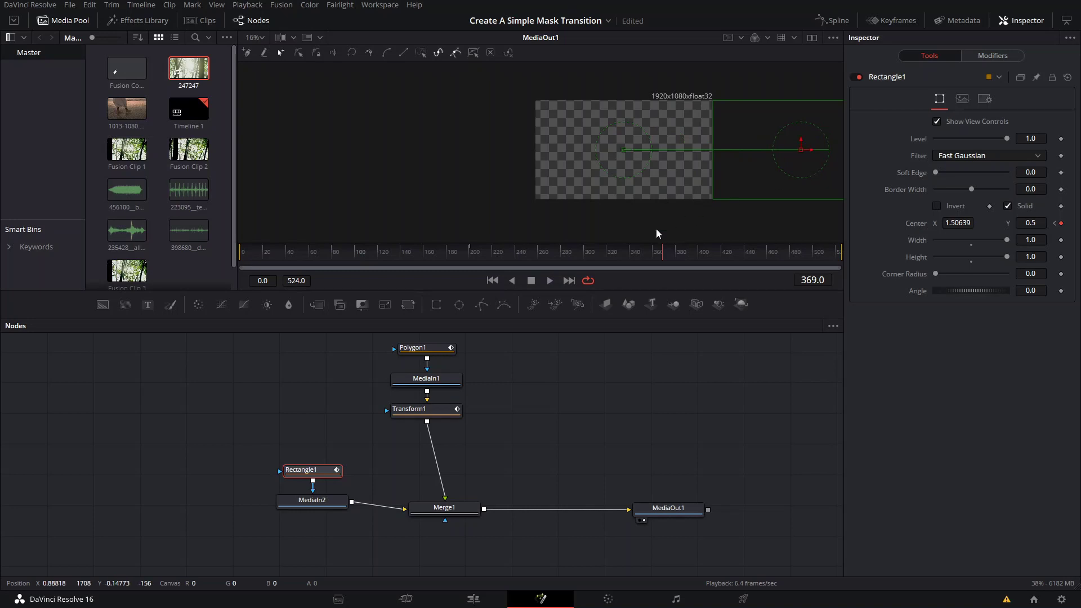
left_click_drag(589, 251, 475, 261)
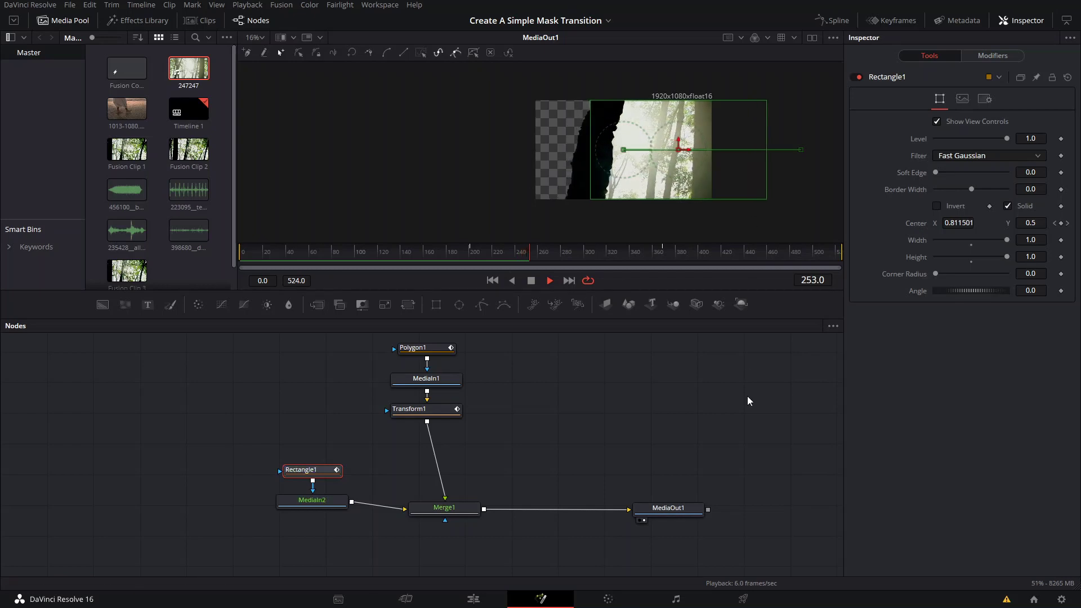
- Nudge the rectangle mask right at frame 249 and just after to follow the tree's edge
scroll(627, 136, "up", 2)
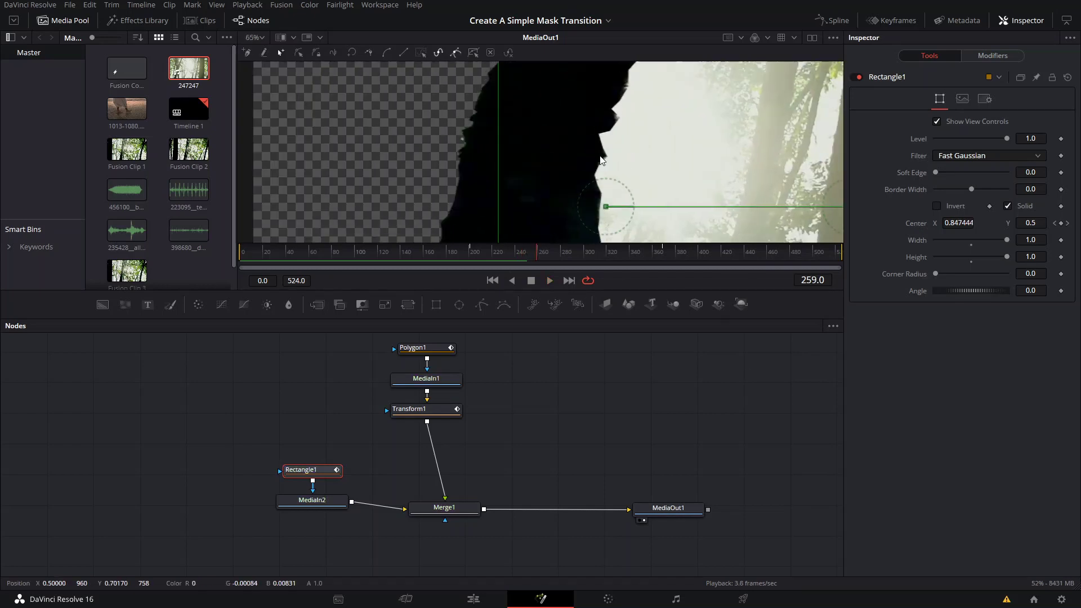
scroll(590, 171, "down", 1)
key("space")
scroll(563, 214, "down", 2)
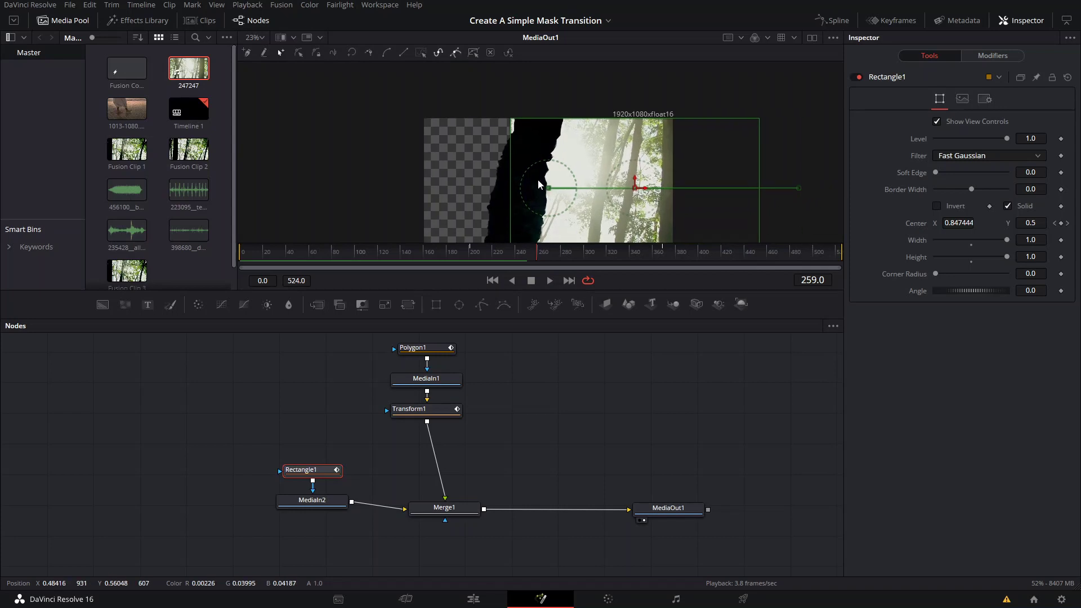
left_click_drag(539, 254, 526, 253)
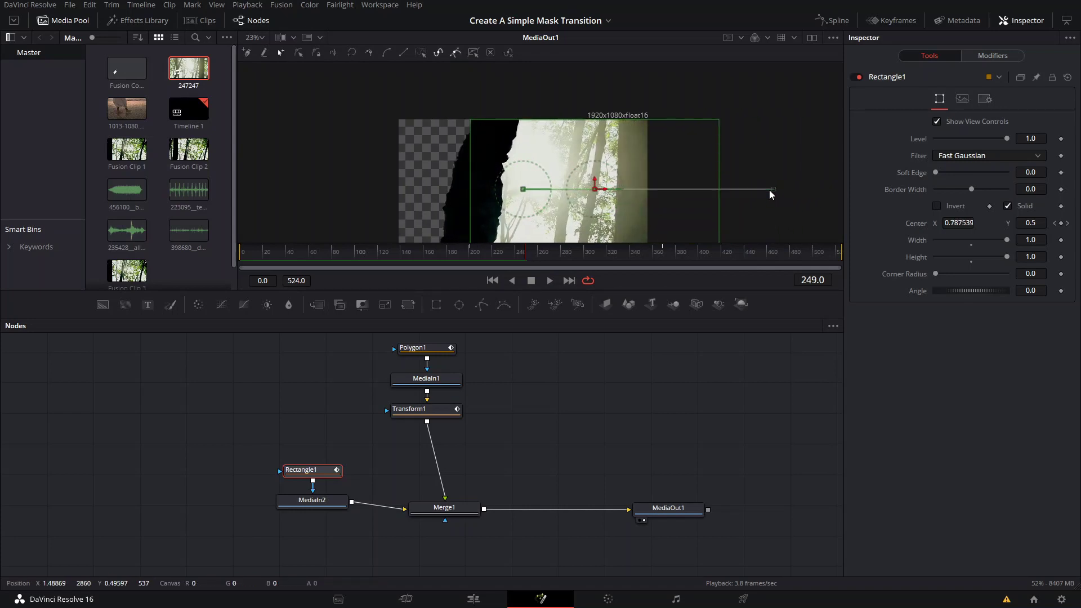
left_click_drag(608, 194, 615, 193)
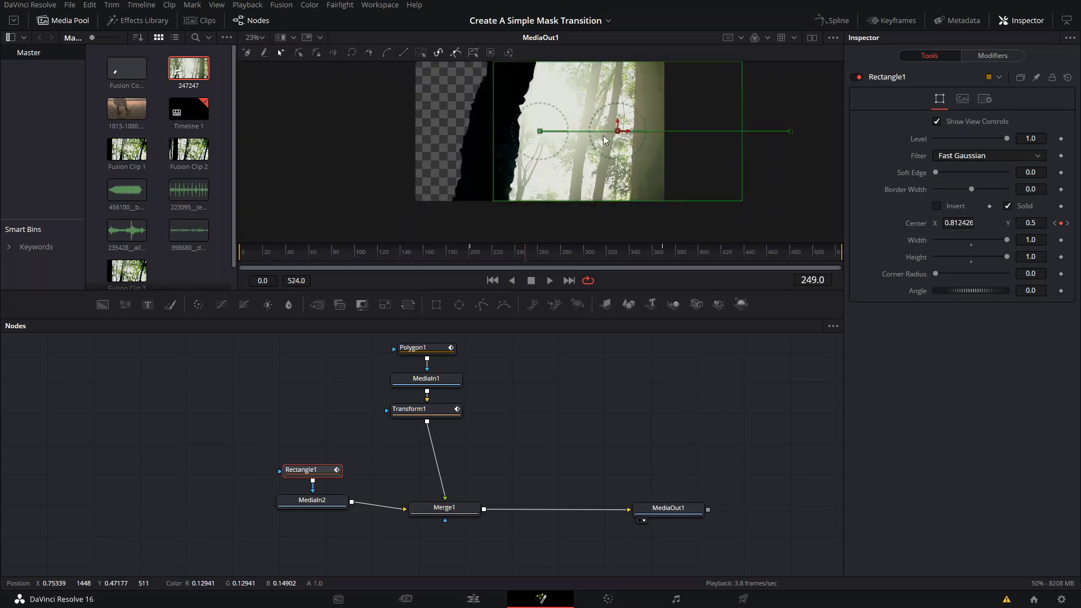
left_click_drag(529, 256, 550, 258)
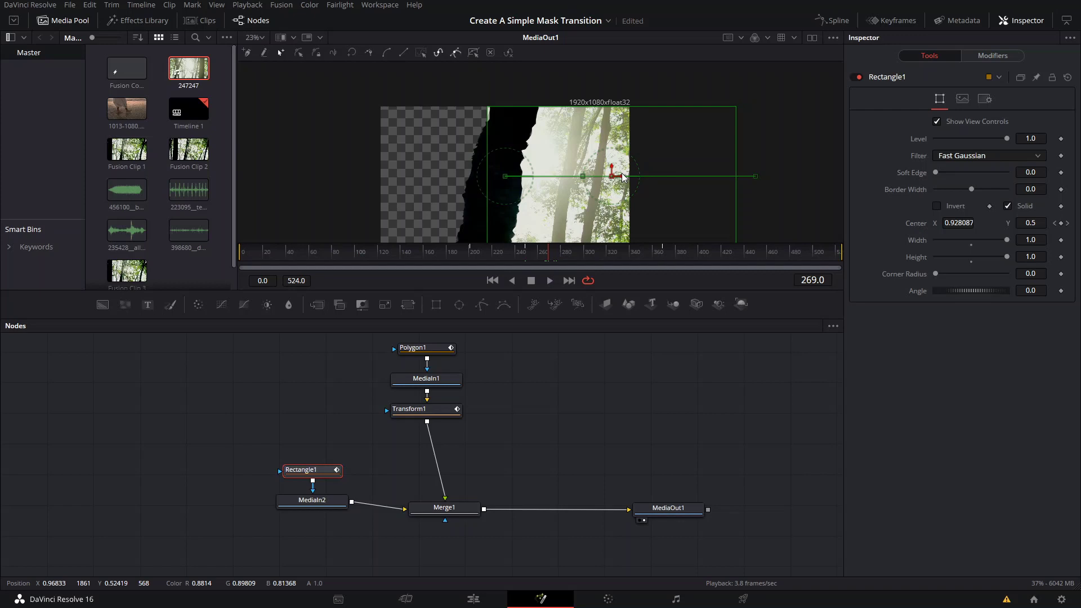
left_click_drag(623, 177, 635, 176)
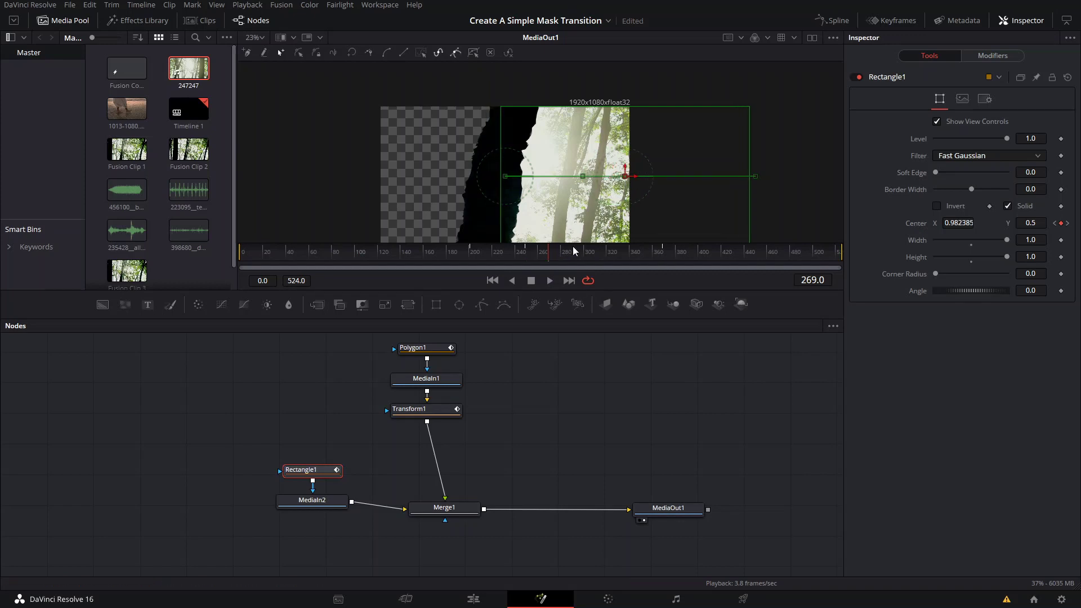
- Play through the wipe, pausing to push the rectangle right along the tree until frame 371
key("space")
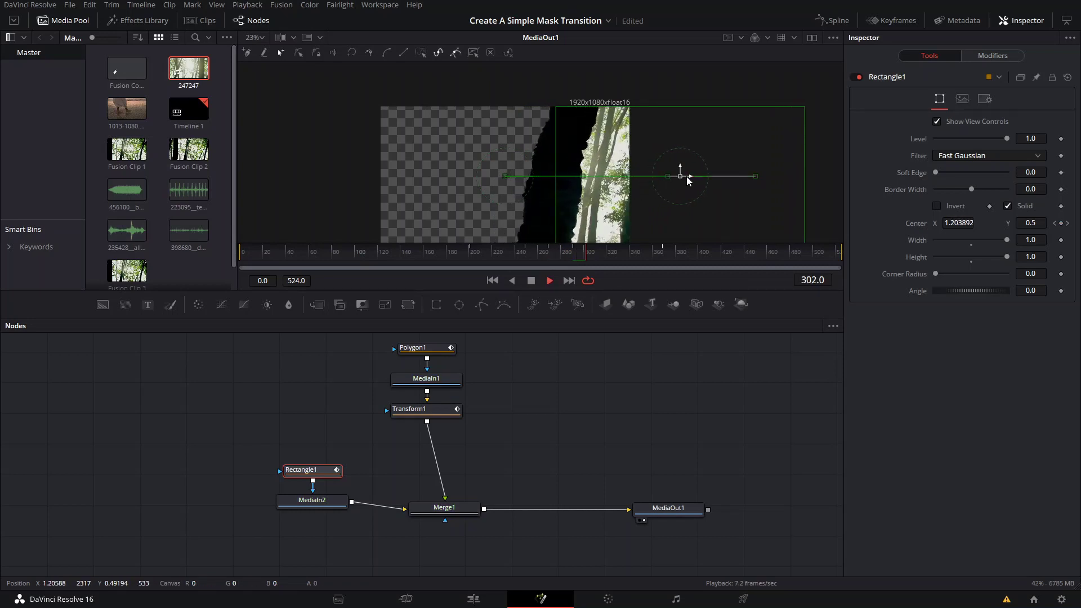
key("space")
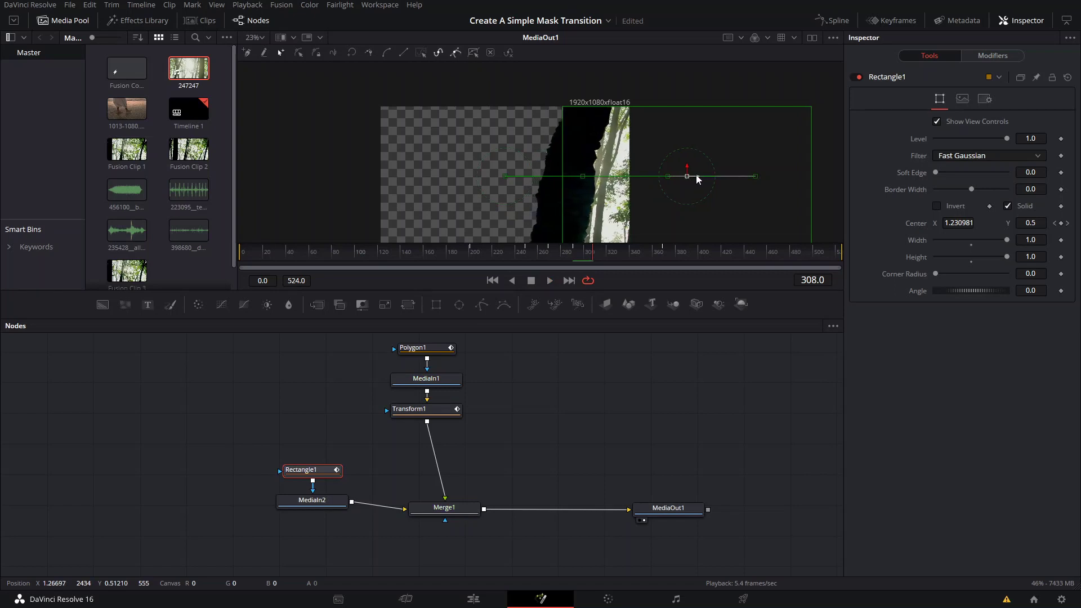
left_click_drag(698, 174, 590, 229)
key("space")
scroll(686, 174, "down", 2)
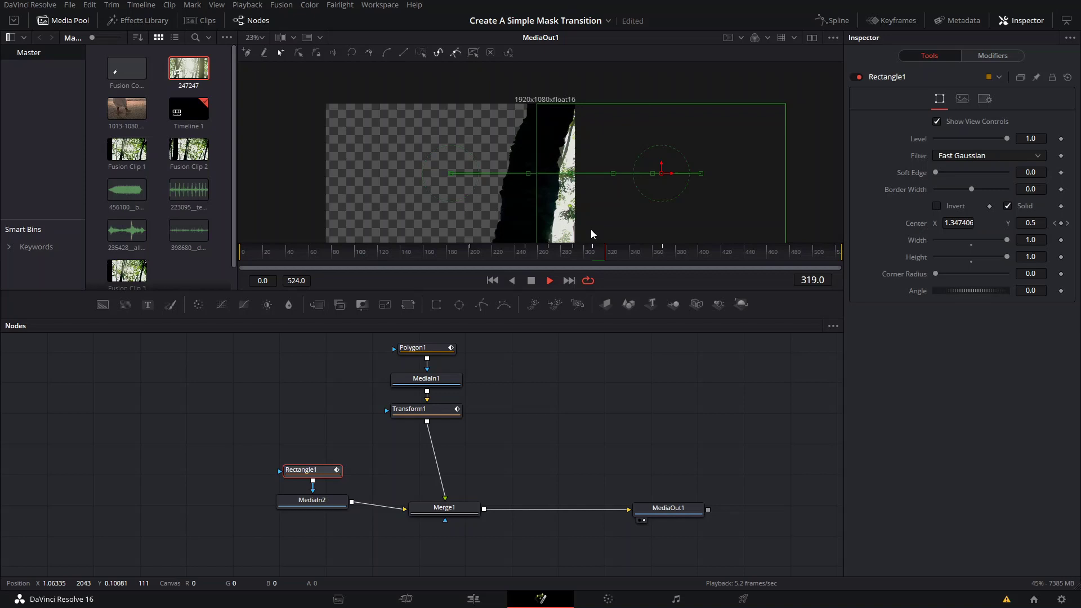
key("space")
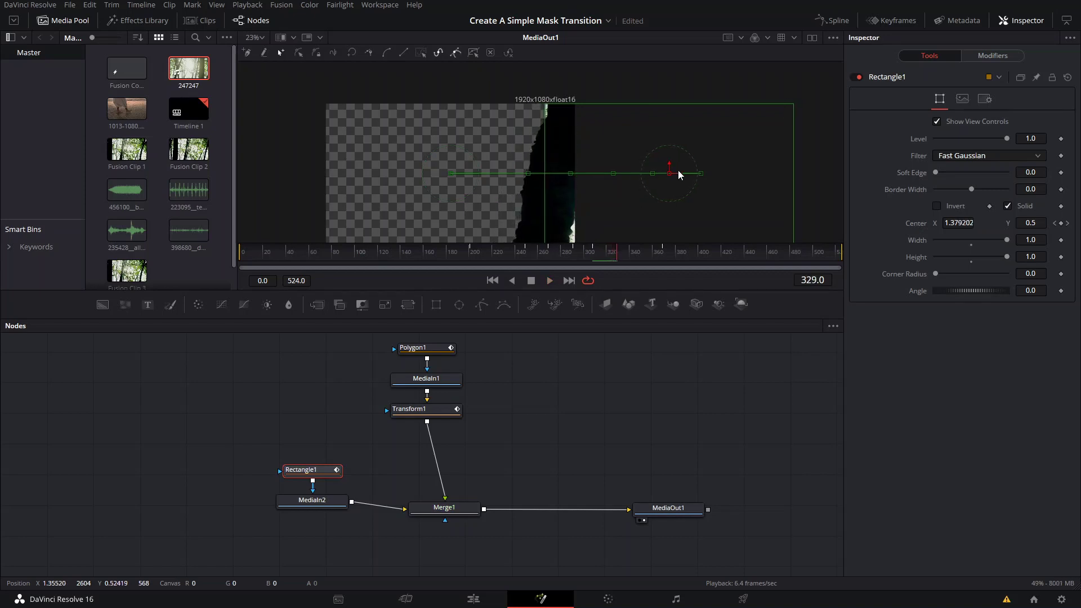
left_click_drag(676, 173, 711, 174)
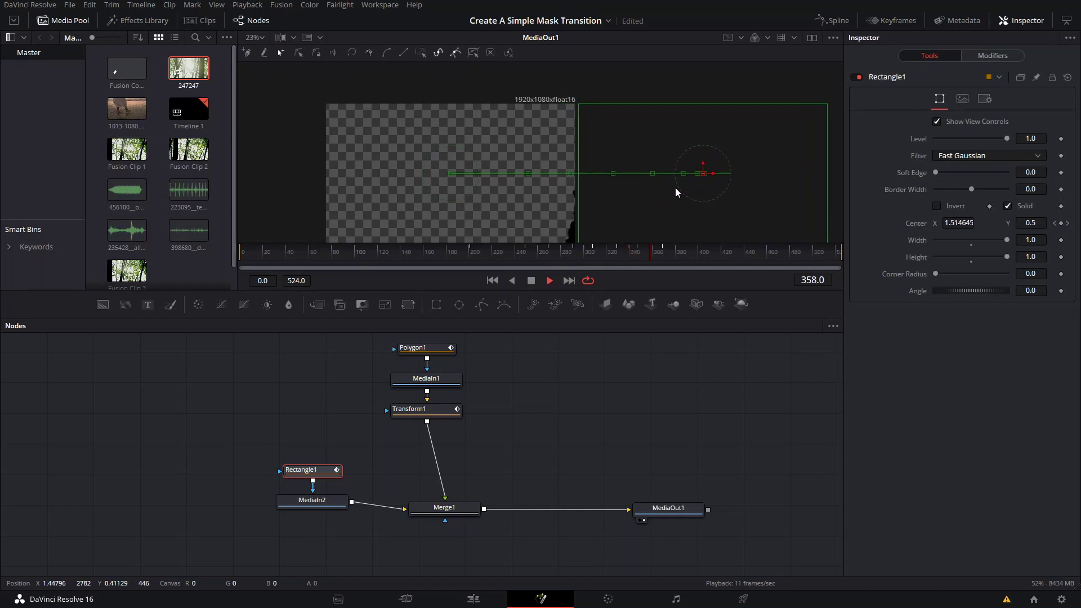
key("space")
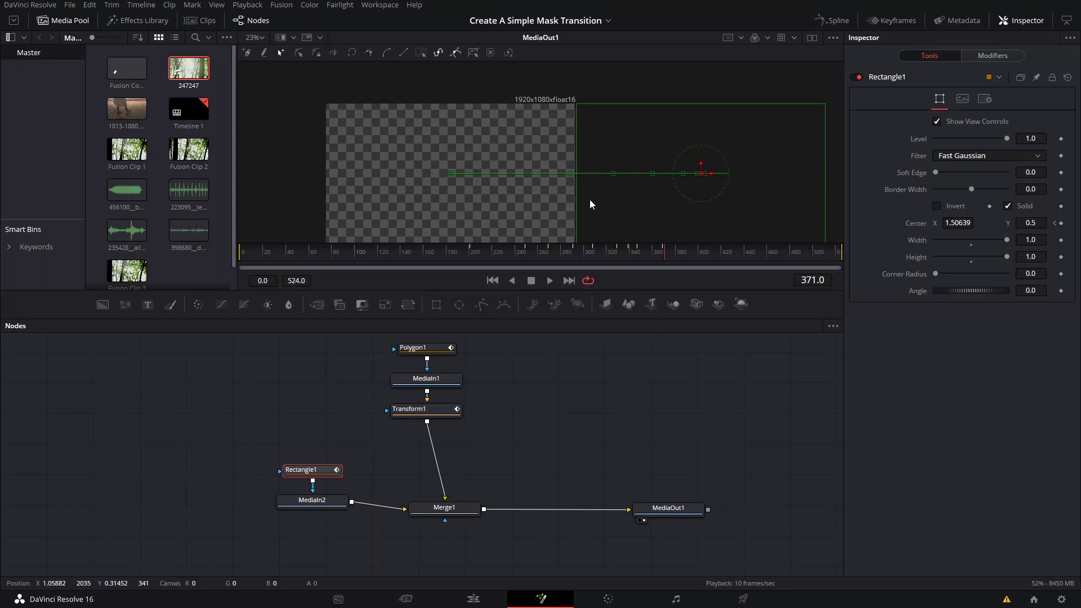
scroll(592, 181, "down", 2)
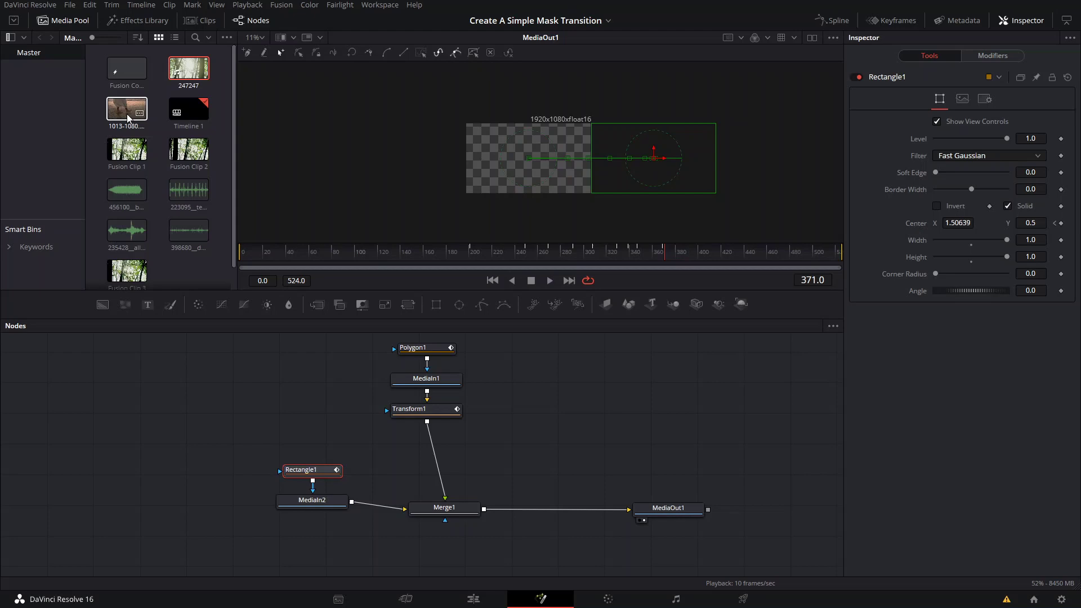
- Drop the 1013-1080.mp4 beach clip onto the node link as MediaIn3 and Merge2, then arrange both nodes
left_click_drag(129, 119, 587, 504)
left_click(457, 529)
left_click_drag(458, 532, 573, 410)
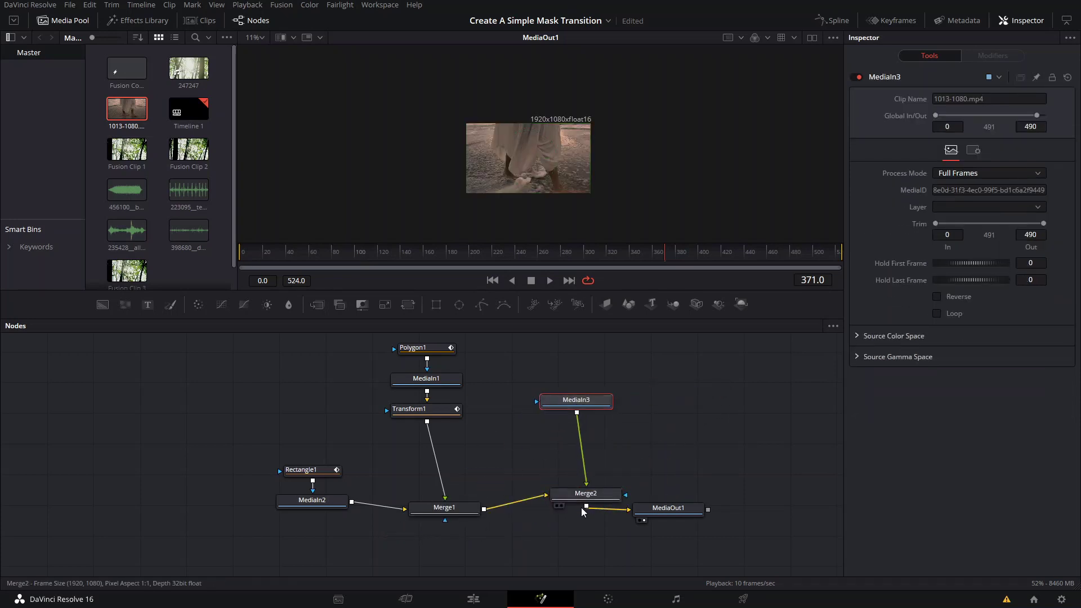
left_click_drag(574, 505, 569, 517)
left_click_drag(580, 403, 579, 403)
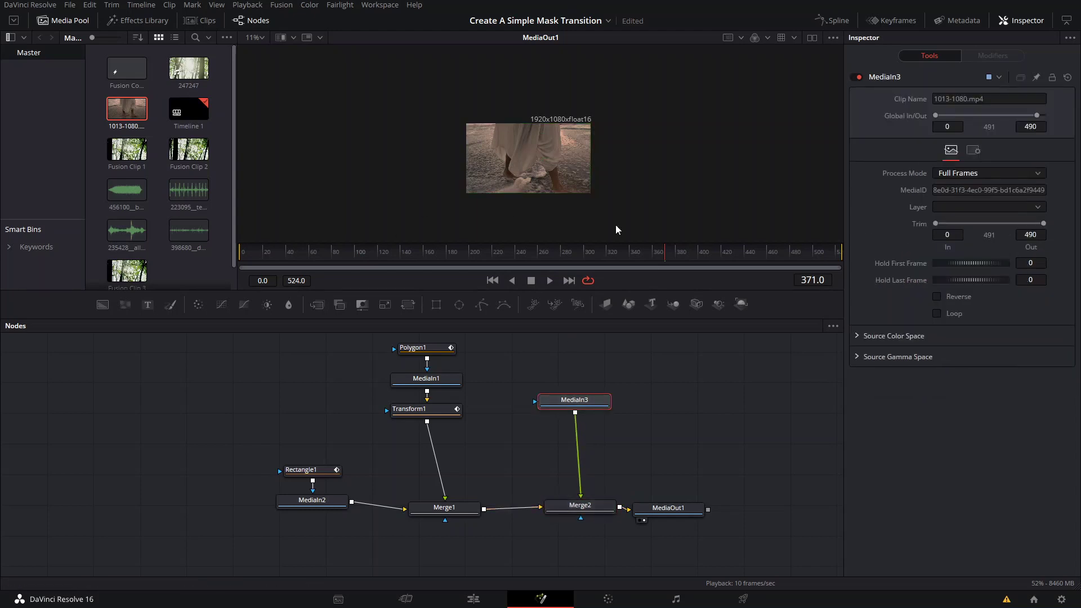
scroll(492, 188, "up", 4)
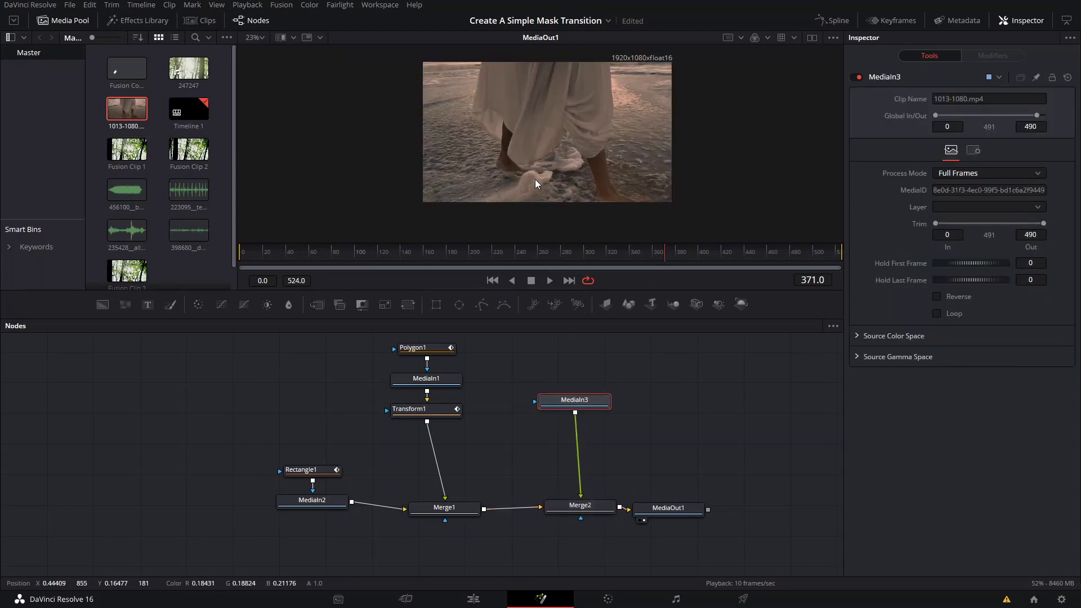
scroll(534, 179, "down", 1)
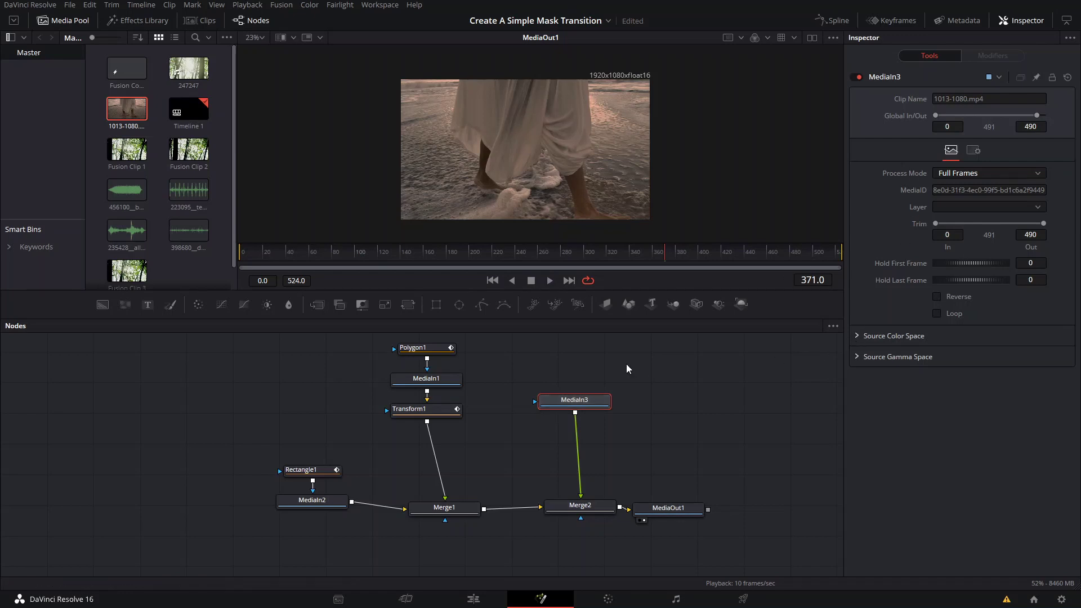
- Add a Transform node after MediaIn3, flip the beach clip horizontally, and save
key("shift+space")
type("trans")
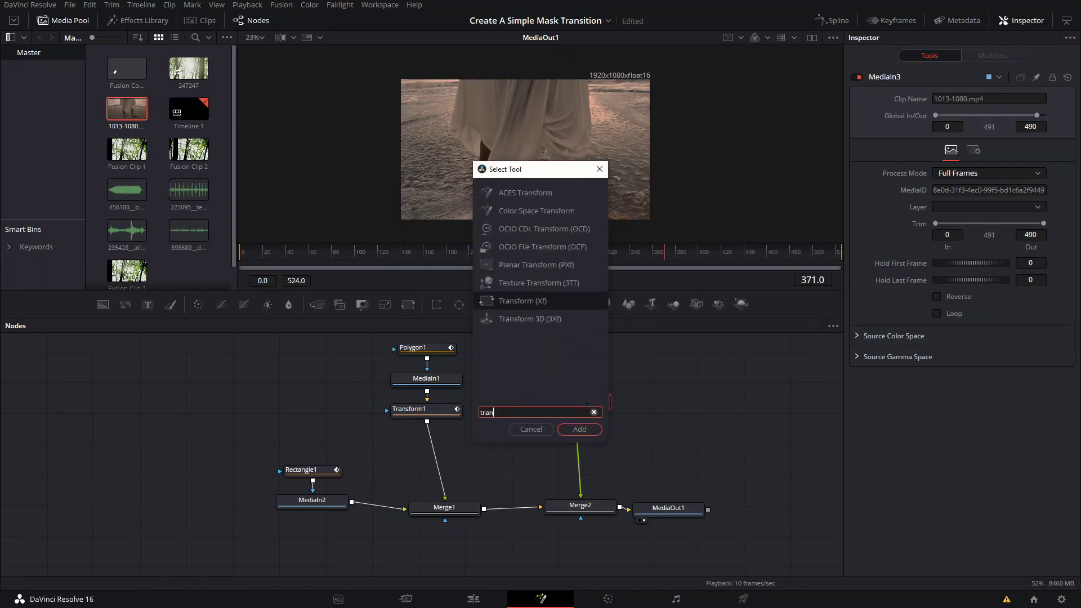
key("Return")
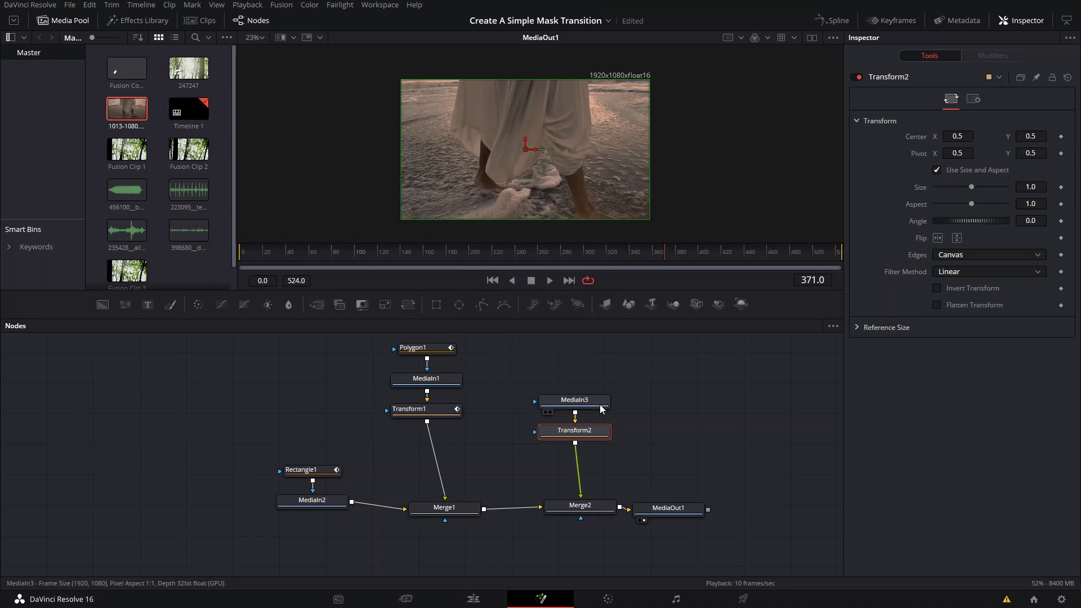
left_click(937, 238)
key("ctrl+s")
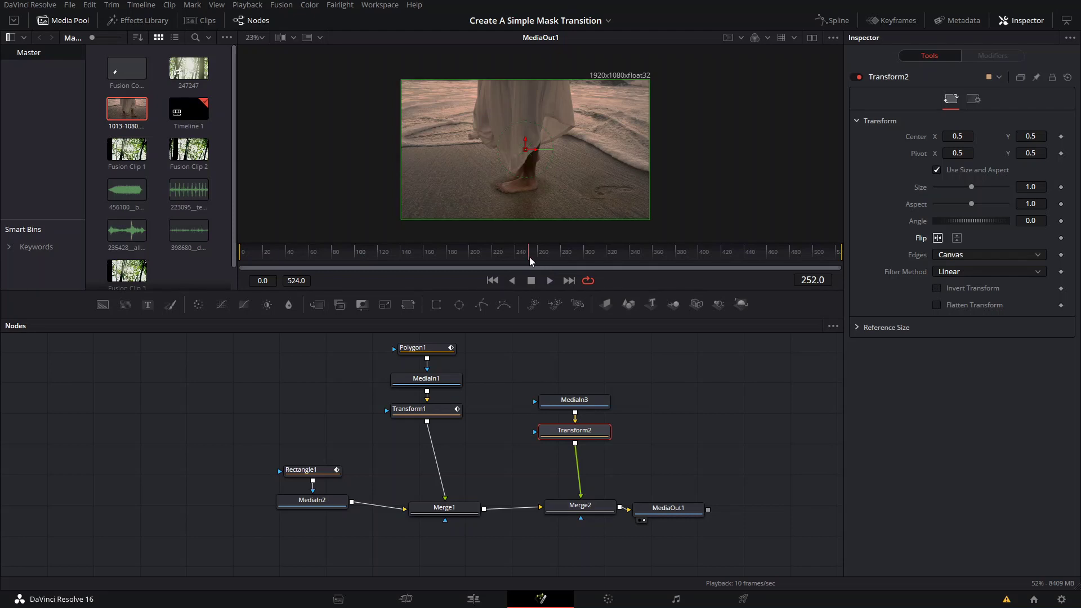
- Swap Merge2's foreground and background inputs, then play the wipe from around frame 220
left_click(575, 509)
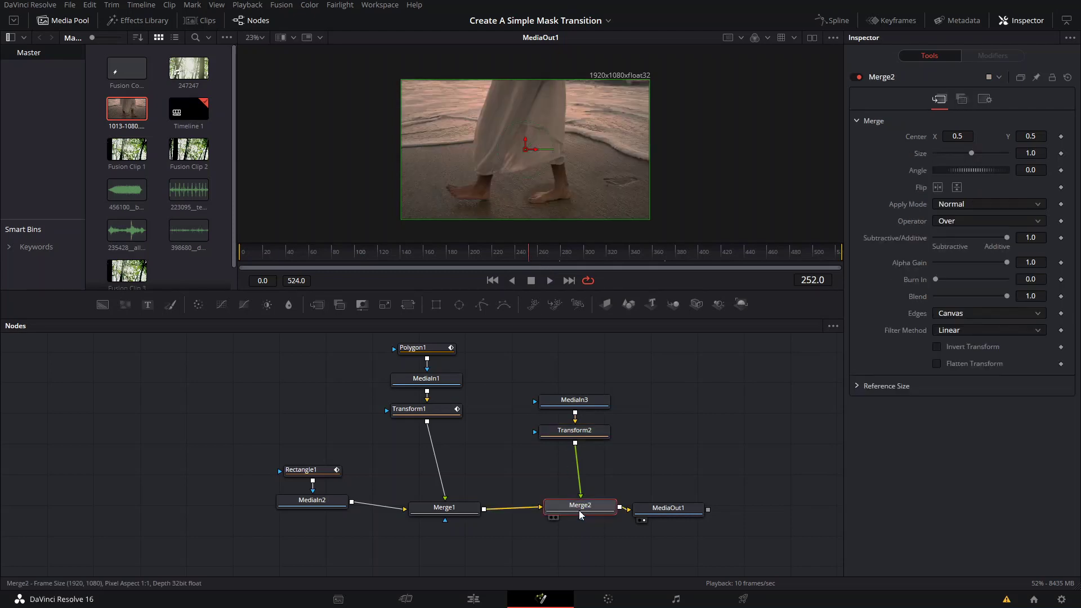
key("ctrl+t")
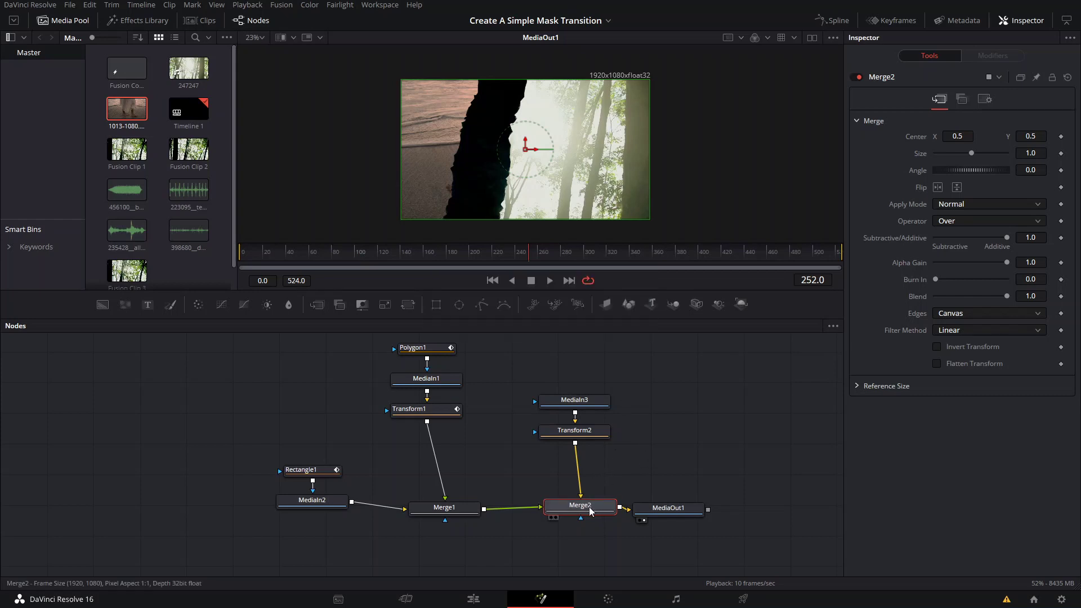
left_click_drag(590, 511, 586, 509)
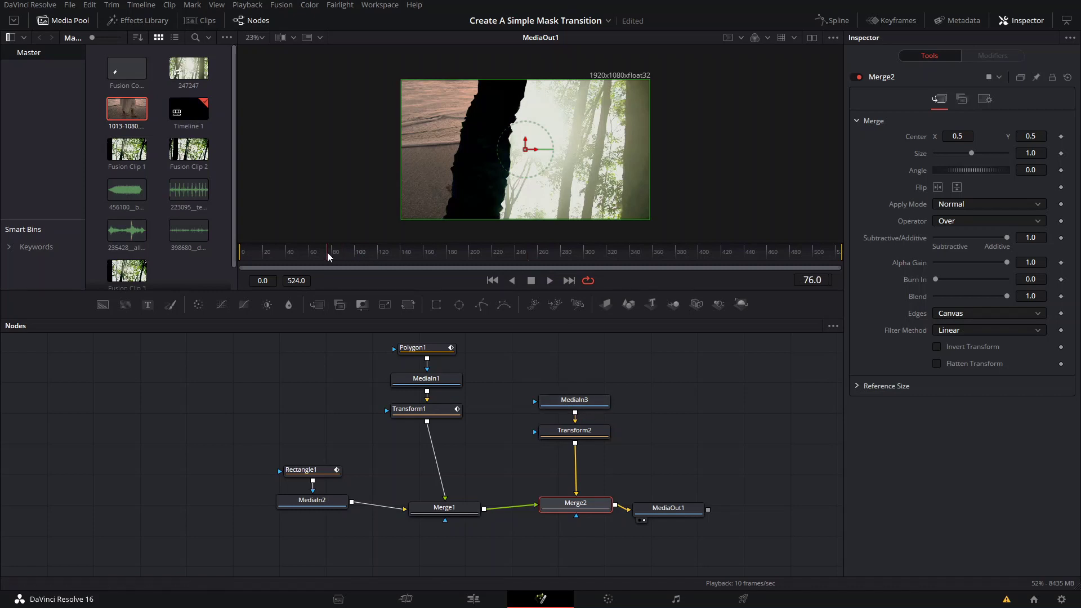
left_click(500, 248)
key("space")
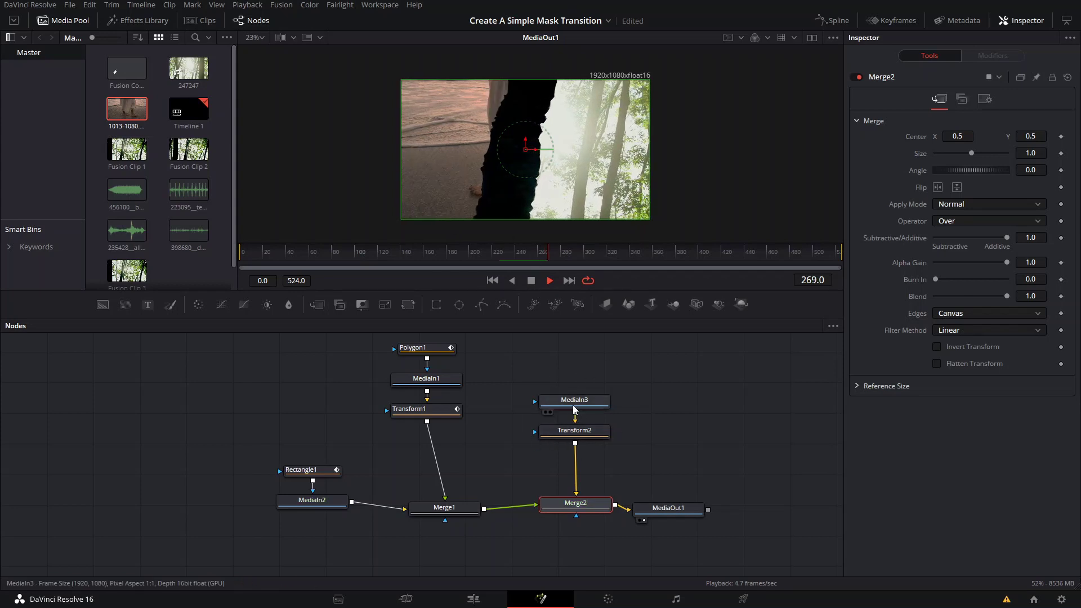
key("space")
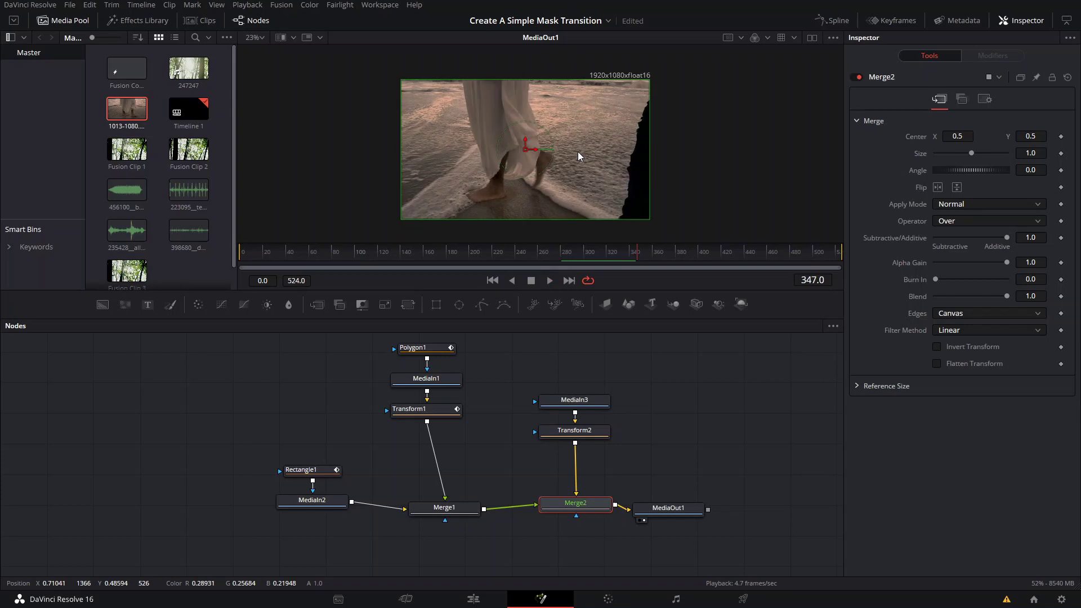
key("space")
key("space")
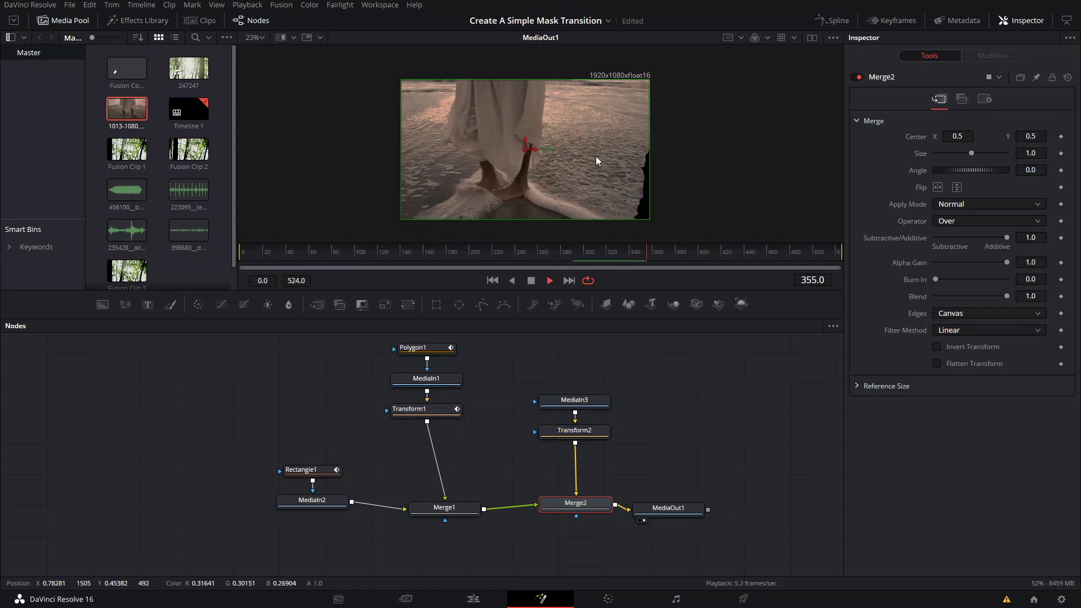
key("space")
left_click(573, 255)
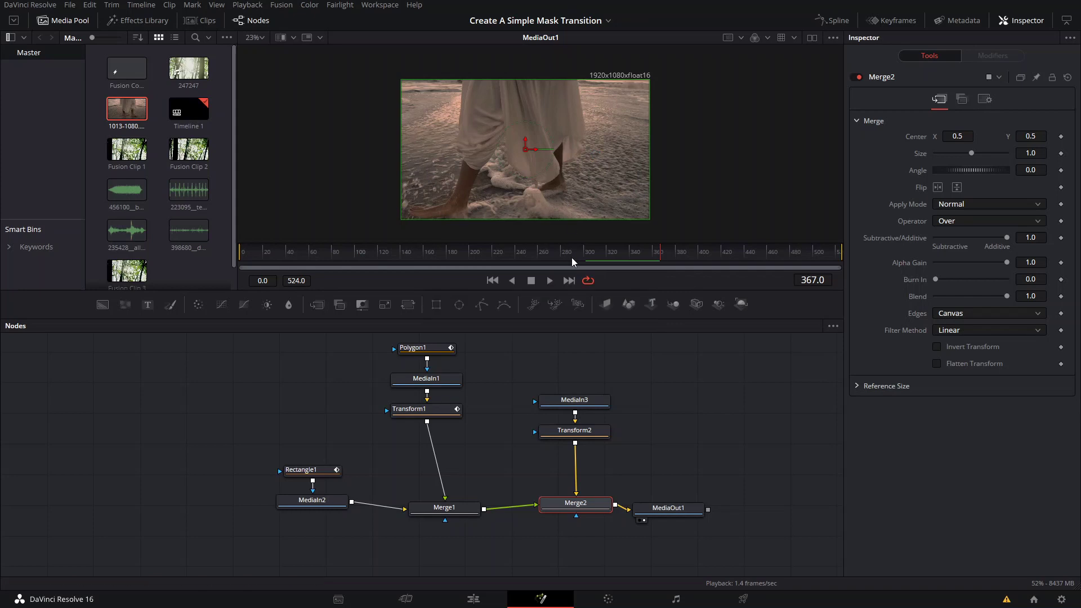
key("space")
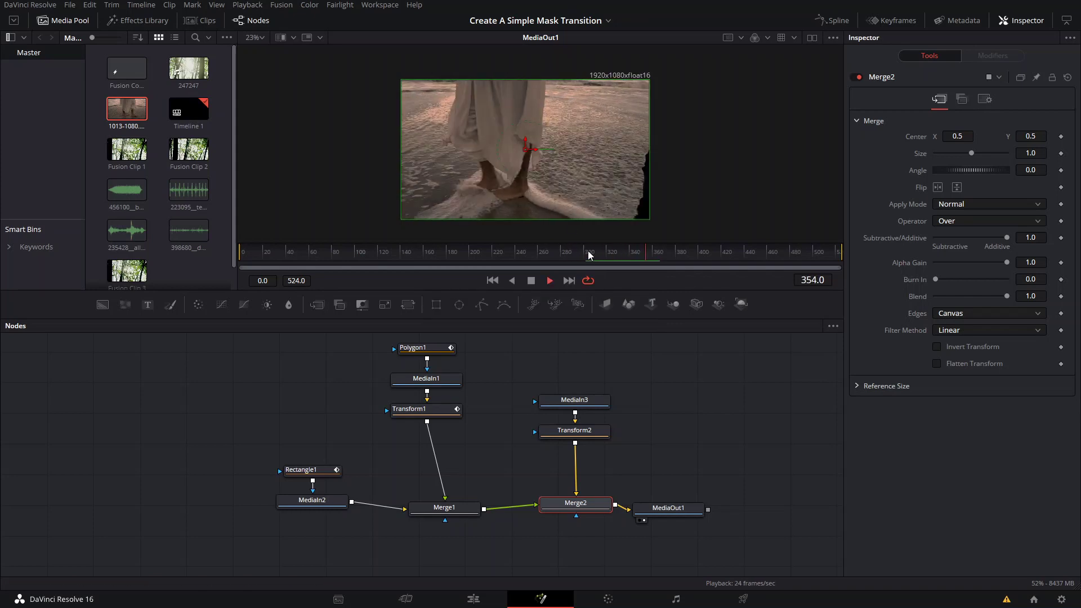
key("space")
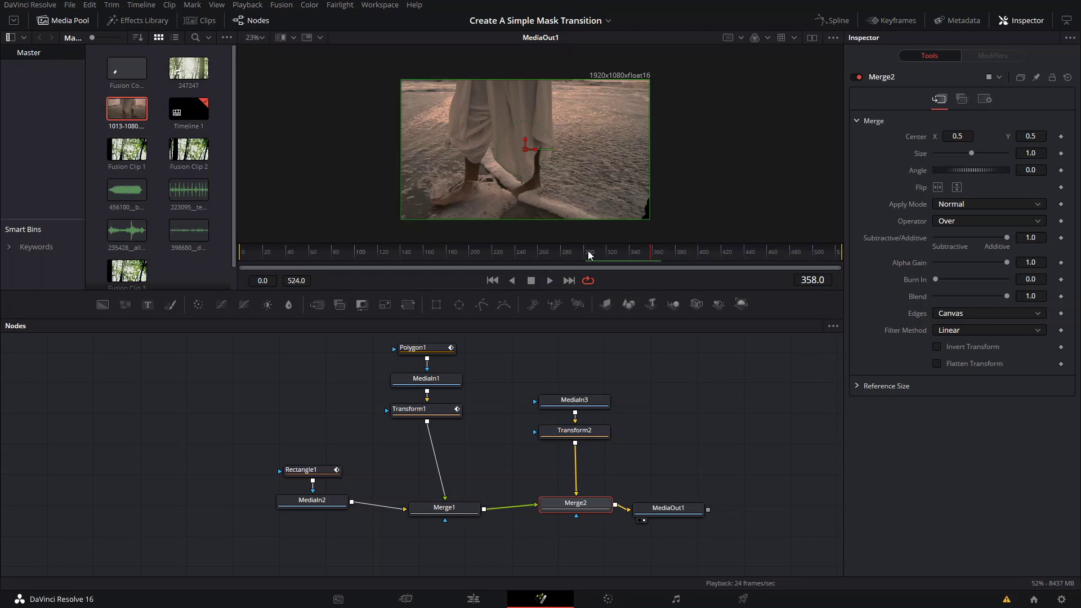
left_click(569, 255)
key("space")
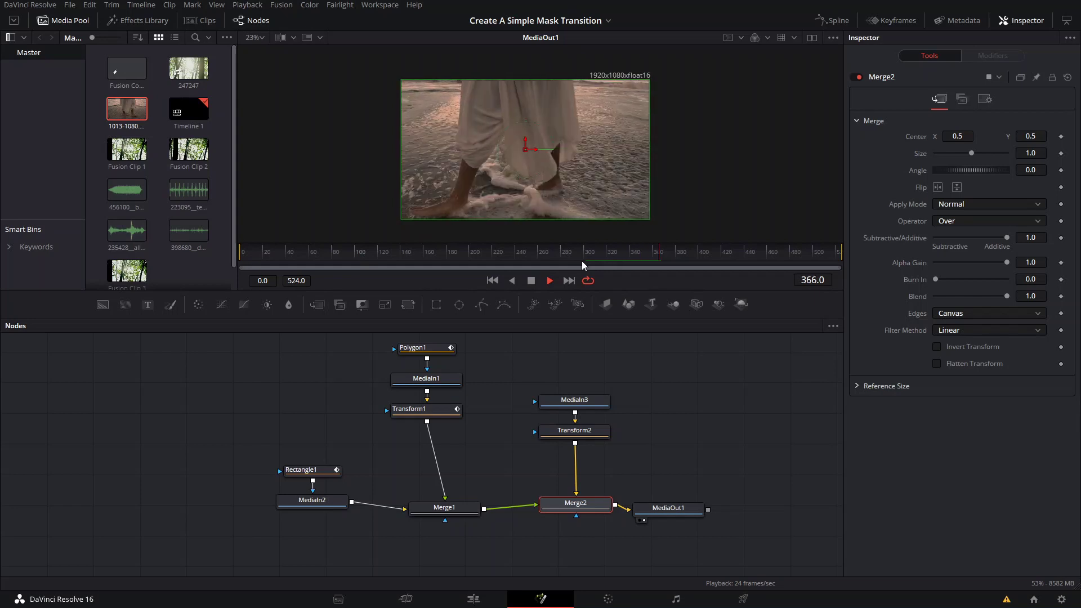
left_click(564, 262)
left_click_drag(563, 262, 589, 262)
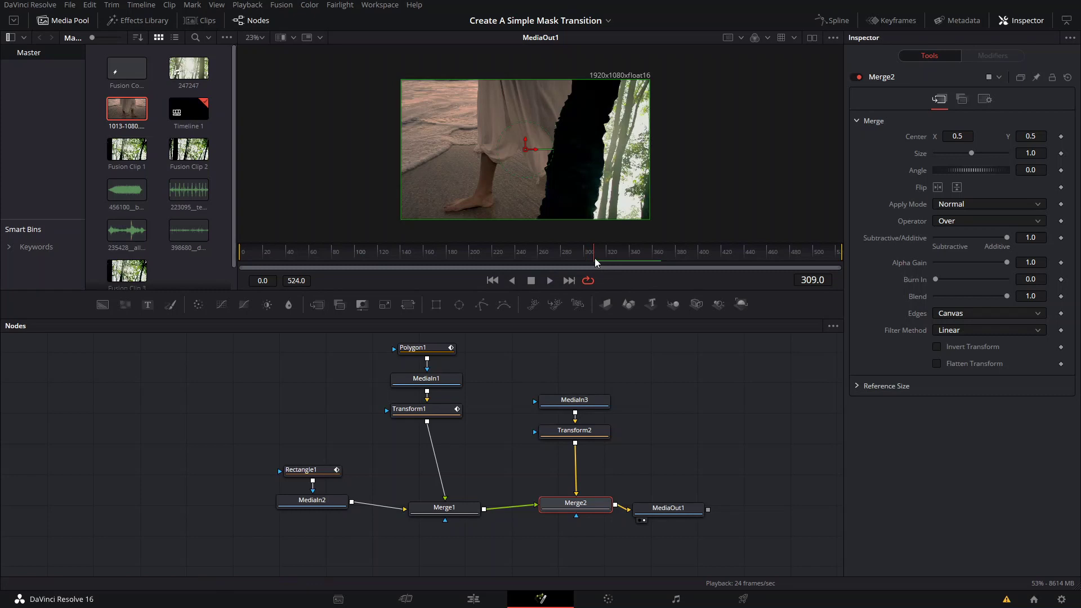
left_click(632, 251)
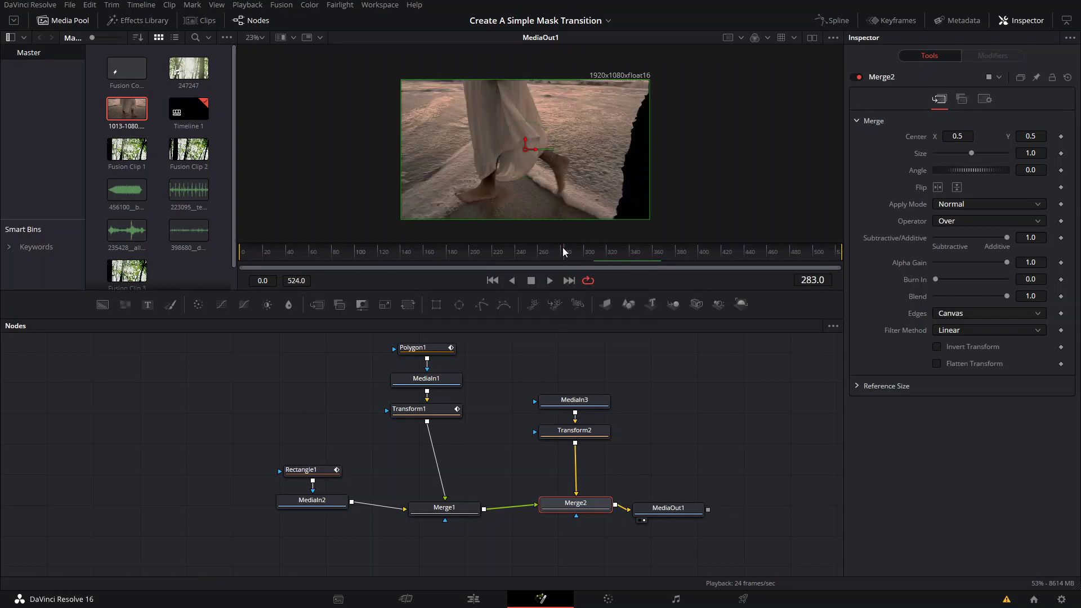
left_click_drag(565, 252, 508, 254)
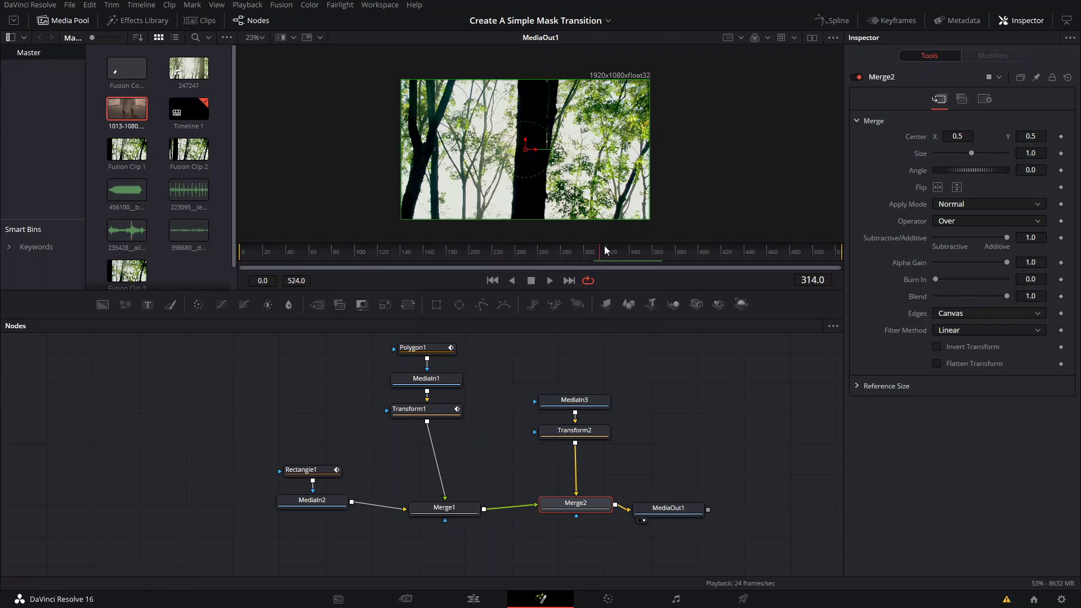
- Insert a Shadow node right after Transform1, with the viewer at frame 313
mouse_move(601, 252)
left_mouse_down()
mouse_move(616, 248)
mouse_move(614, 272)
mouse_move(598, 250)
left_mouse_up()
left_click(427, 413)
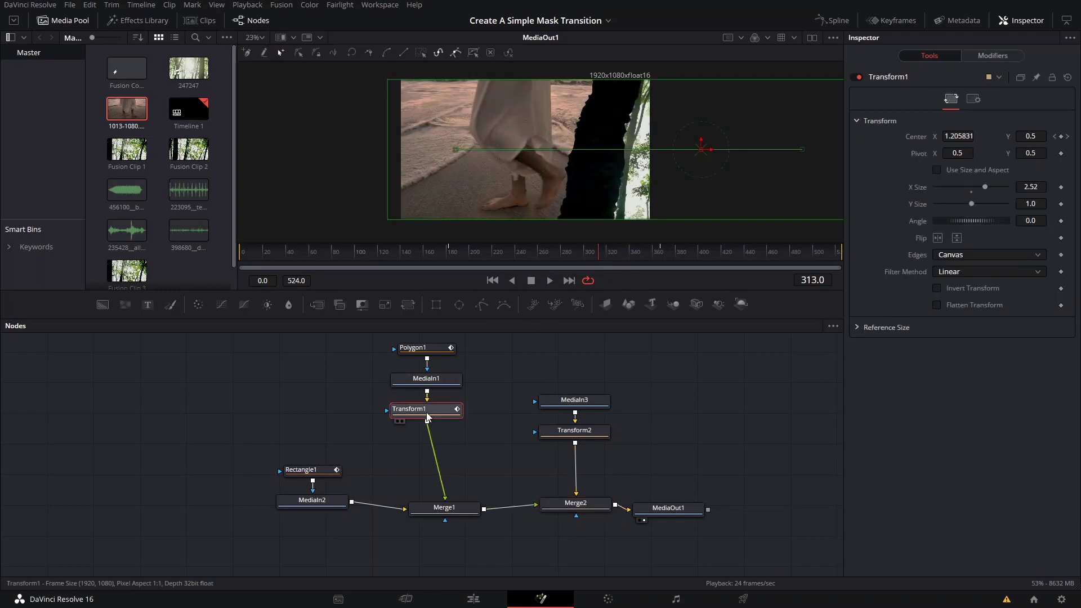
key("shift+space")
type("sh")
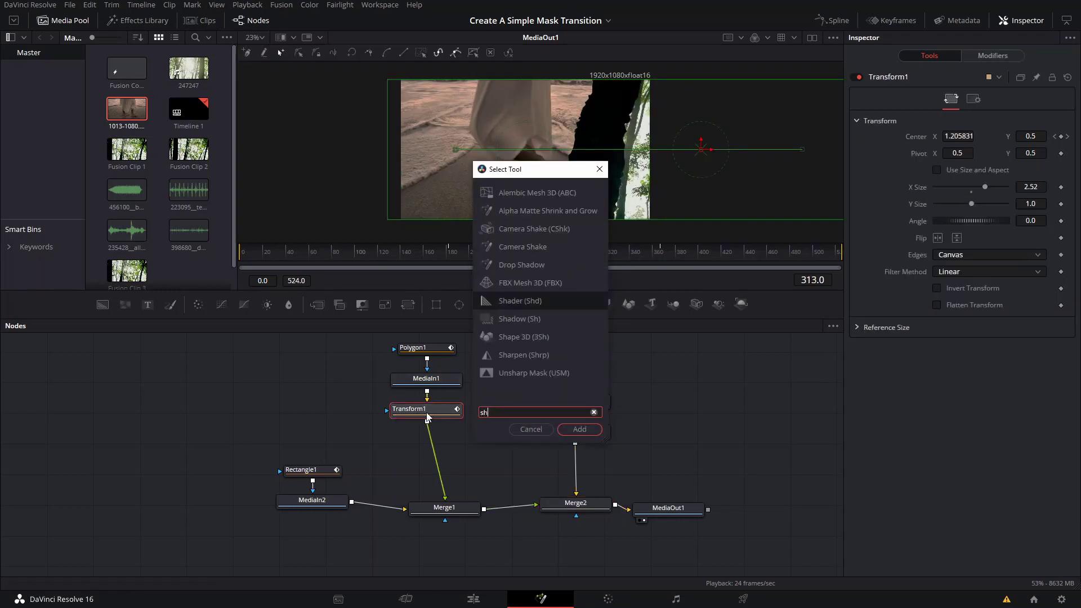
type("adow")
key("Return")
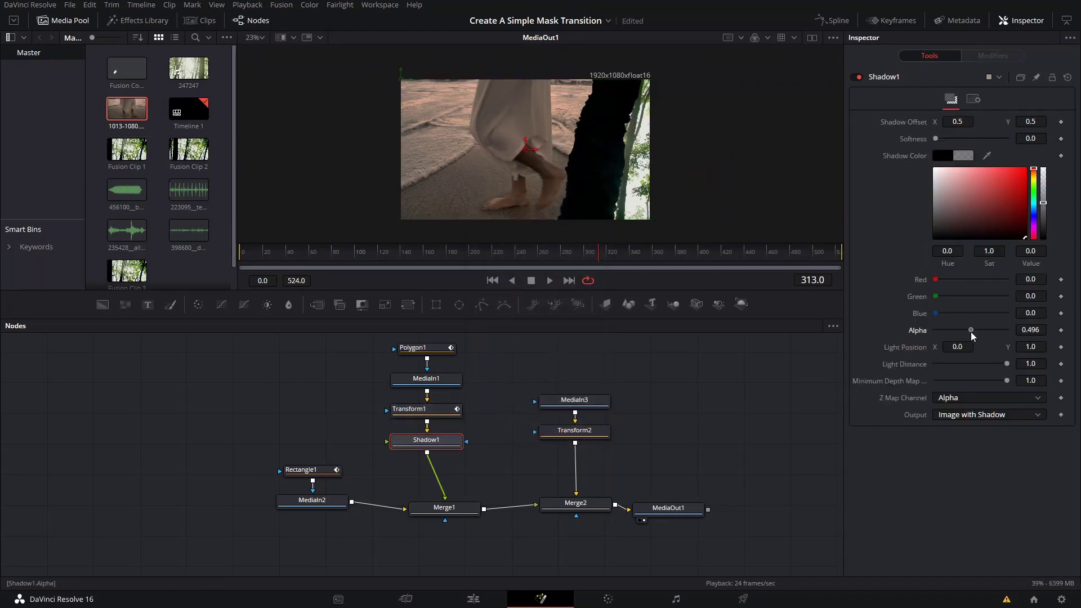
- Tune the shadow's Alpha to 0.394, shift it slightly left, soften its edge, and preview it
left_click_drag(972, 332, 974, 332)
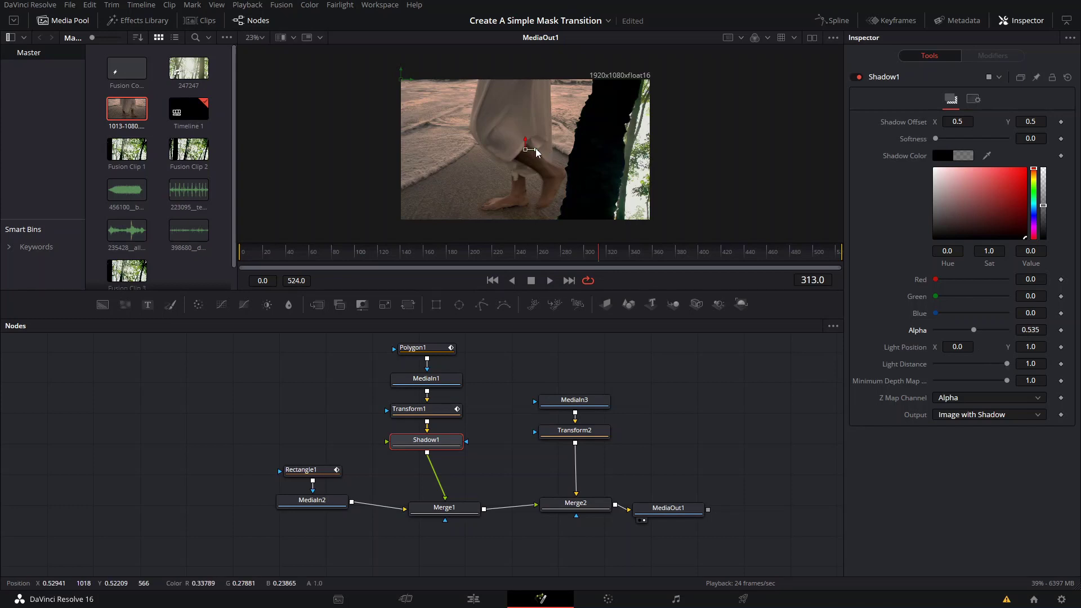
left_click_drag(536, 152, 531, 154)
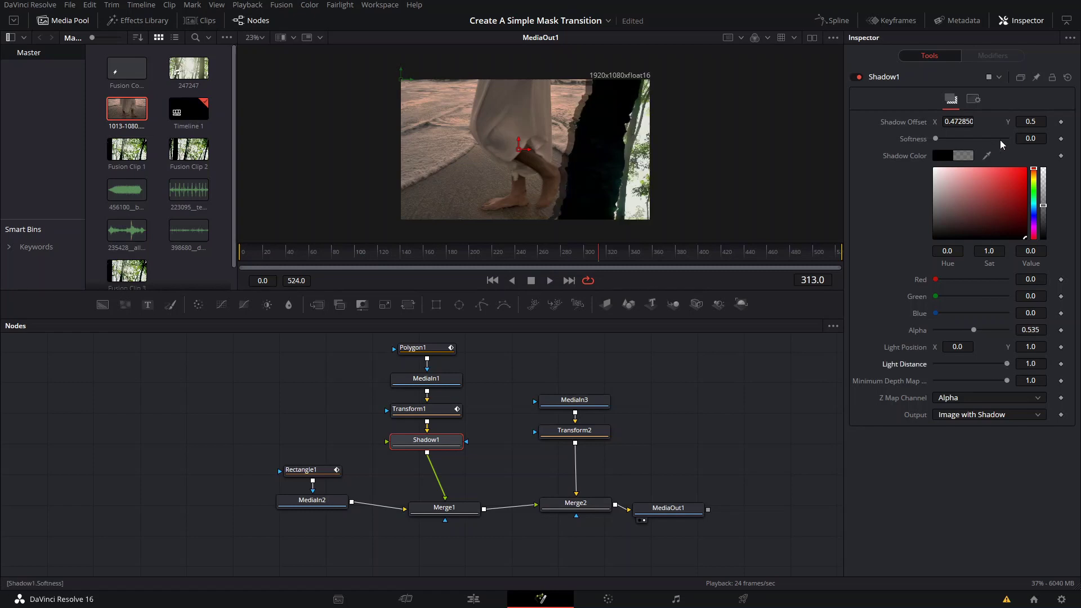
left_click_drag(935, 139, 994, 141)
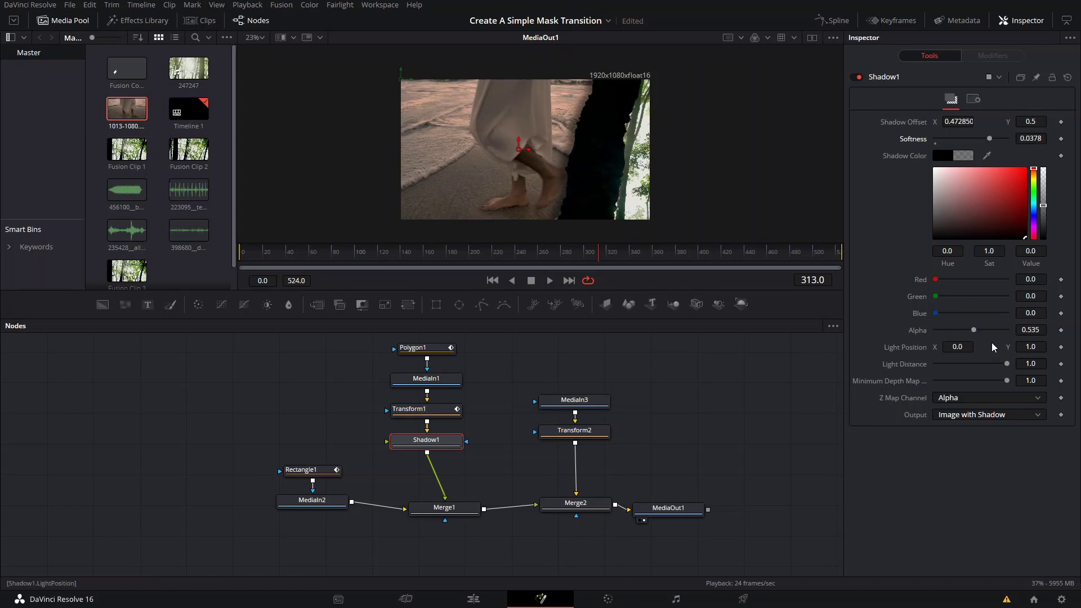
left_click_drag(974, 330, 966, 332)
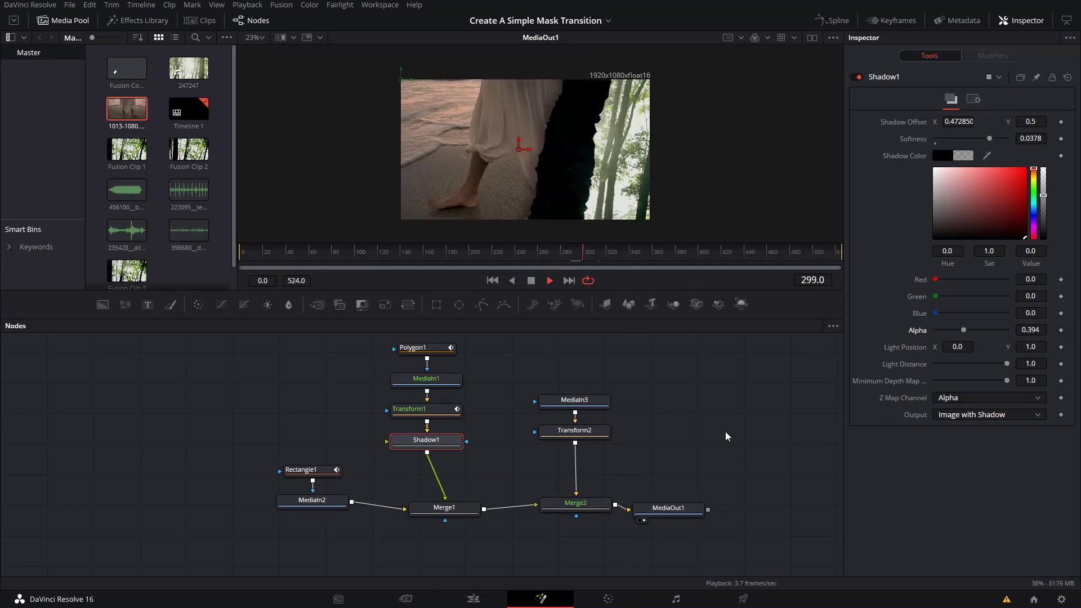
key("space")
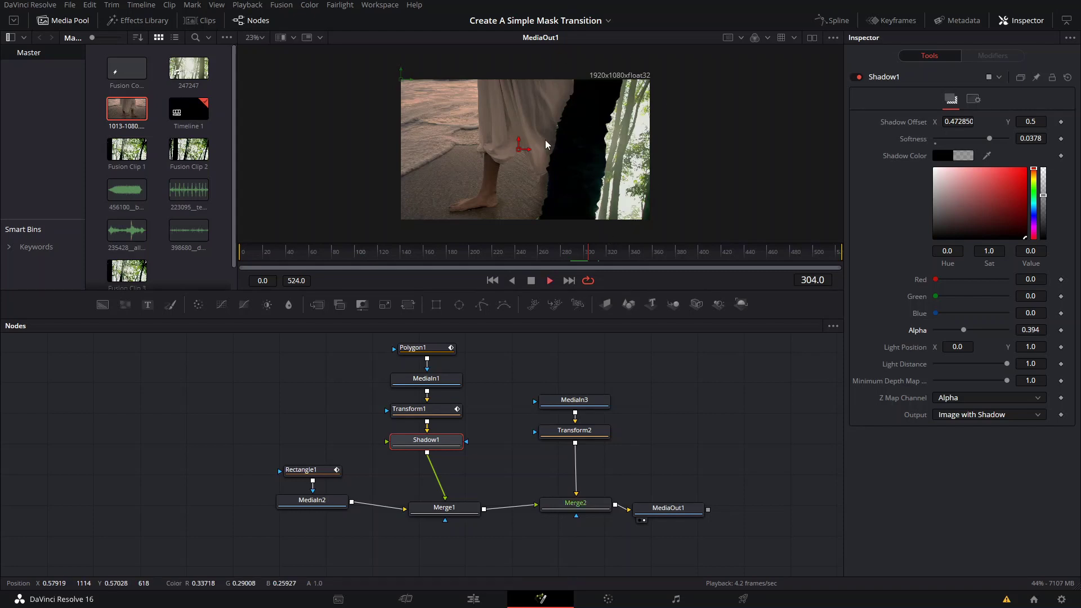
key("space")
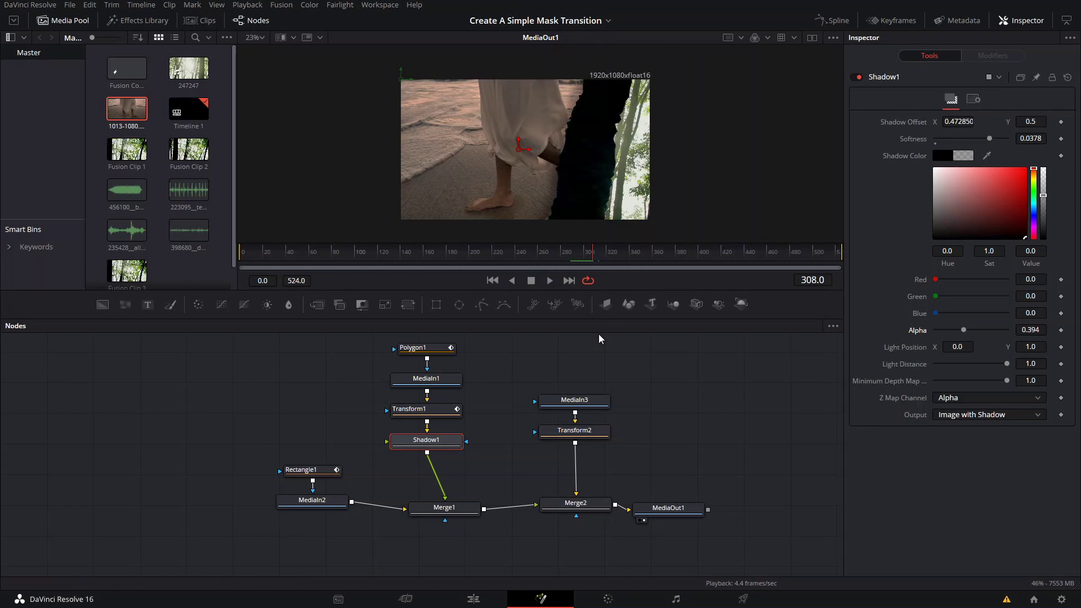
- Switch to the Edit page, enlarge the audio tracks, and go to the timeline start
left_click(476, 600)
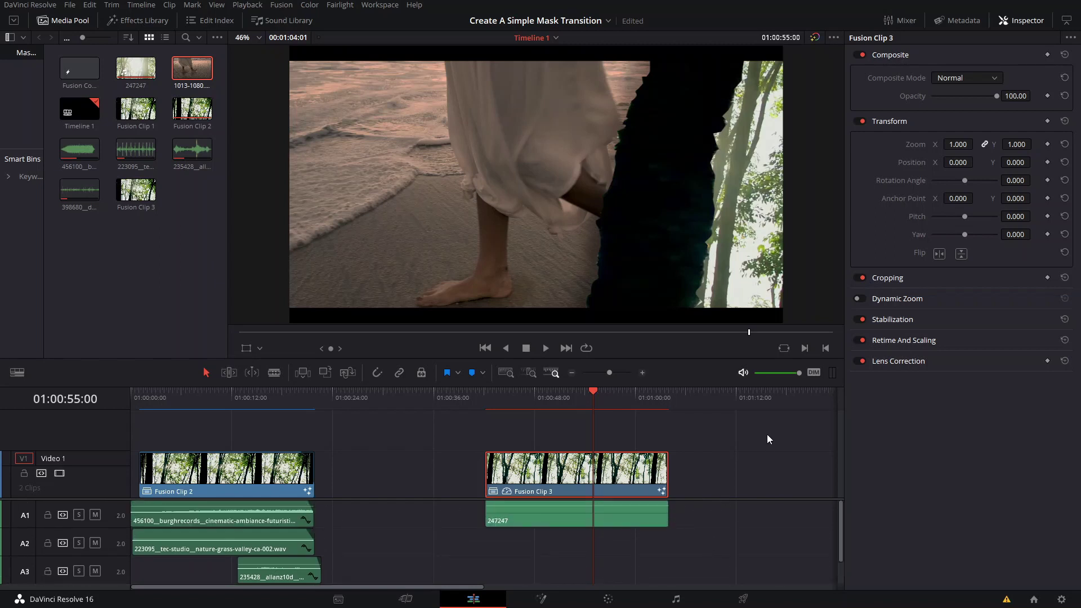
left_click(820, 496)
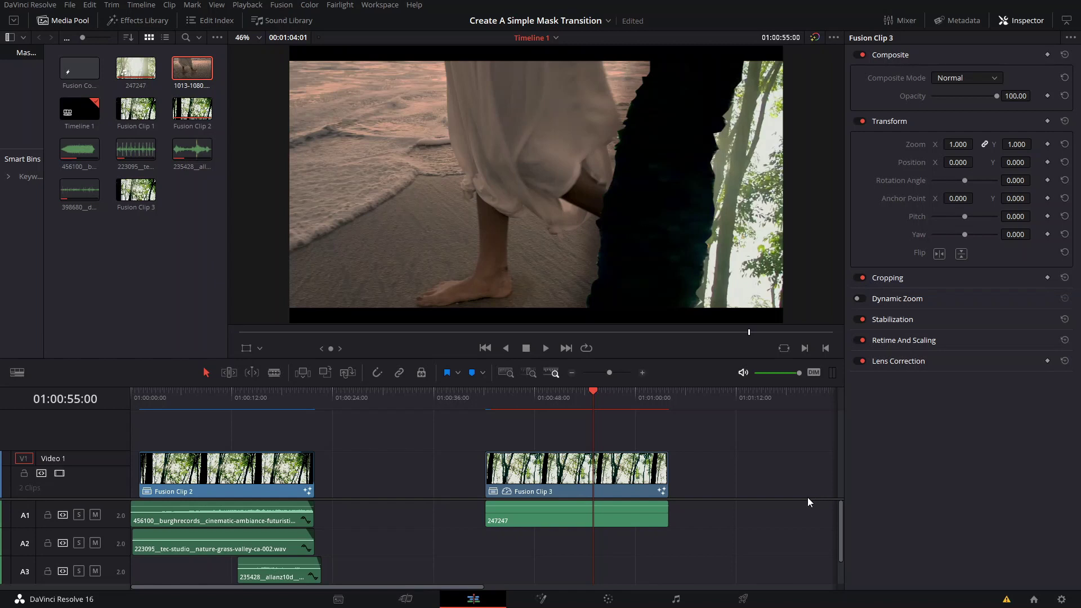
left_click_drag(807, 498, 806, 479)
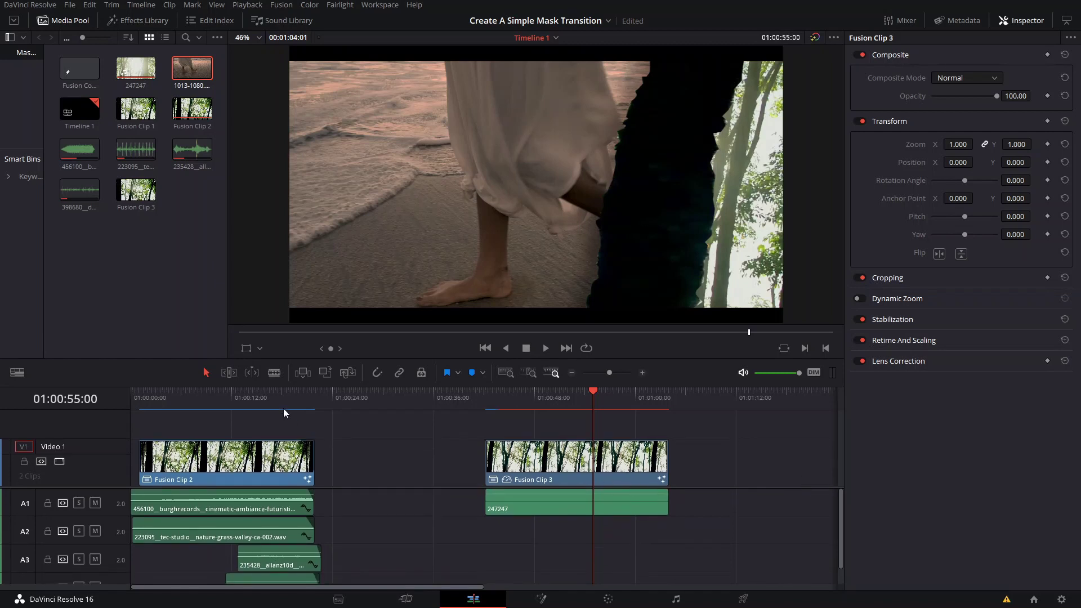
key("Home")
- Check the ambient, ocean breeze and footsteps clips on A1, A3 and A4 during playback
left_click(188, 495)
key("space")
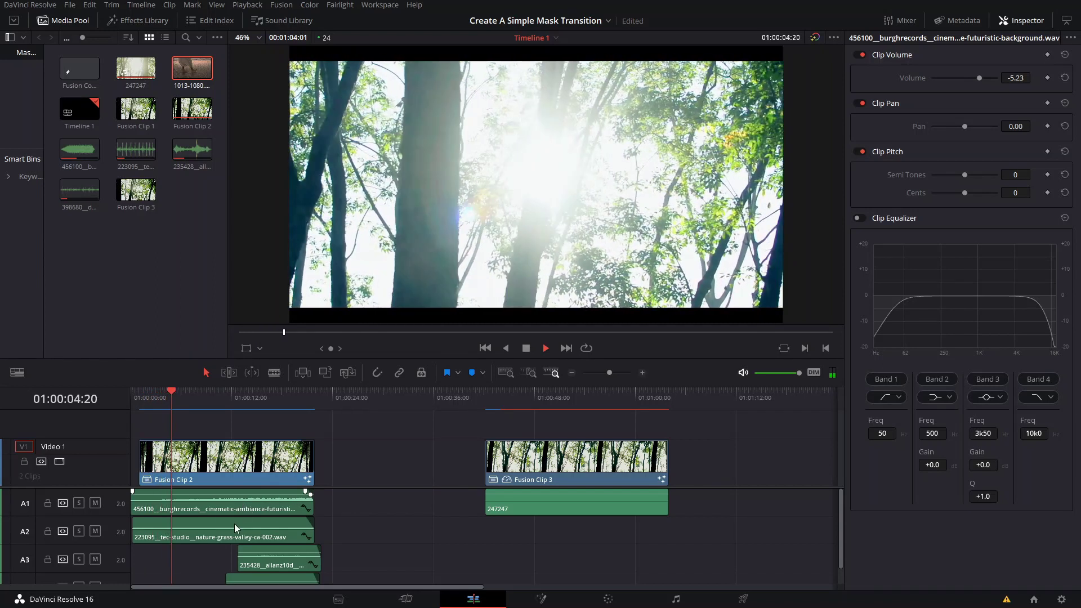
left_click(257, 549)
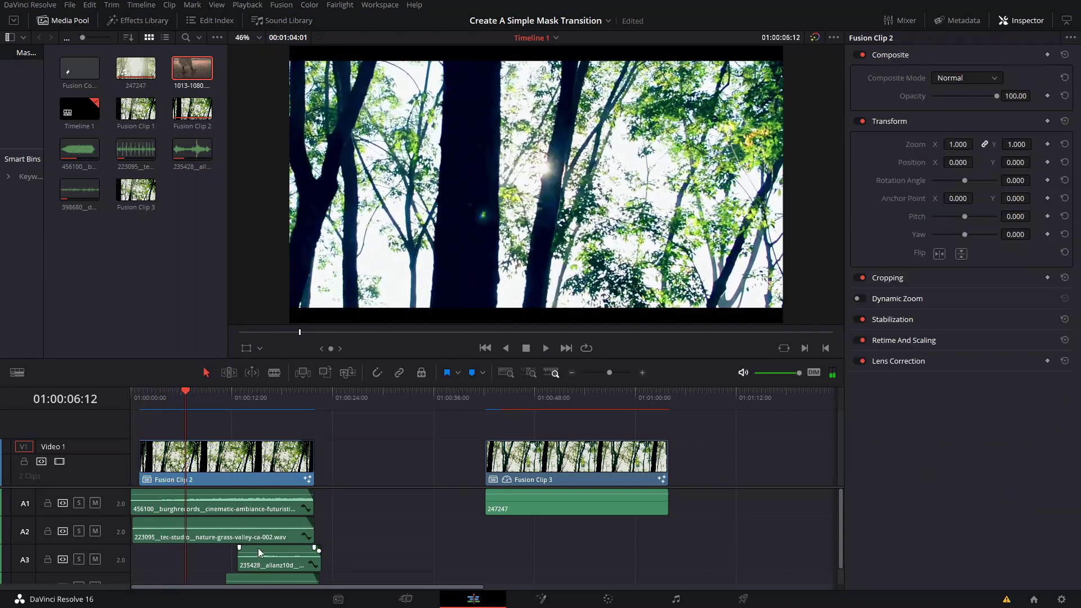
key("space")
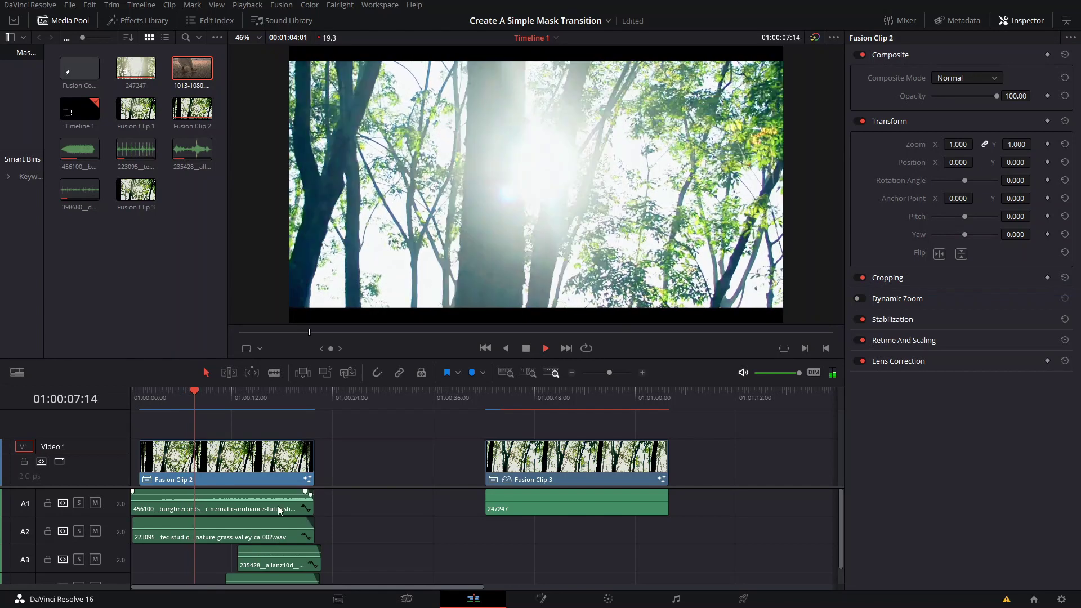
scroll(368, 536, "down", 1)
left_click(271, 549)
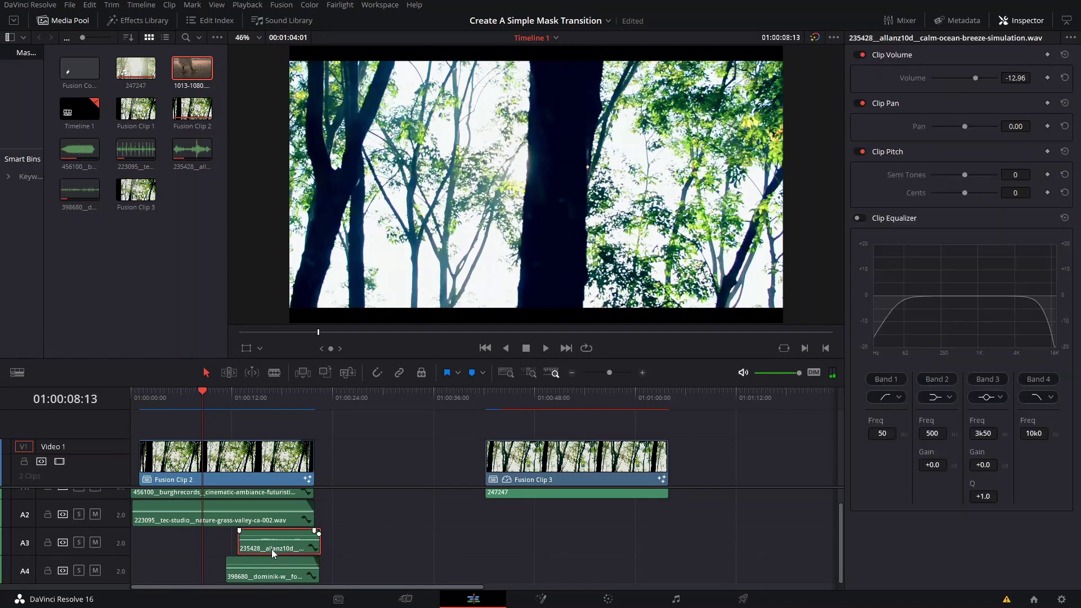
left_click(245, 403)
left_click_drag(245, 403, 268, 416)
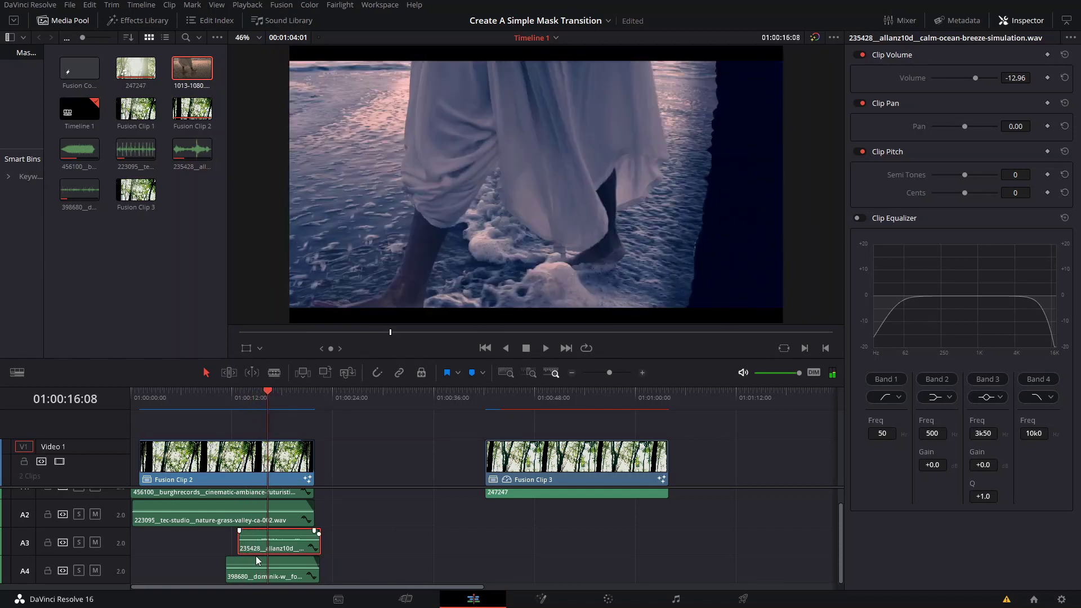
left_click(270, 577)
- Play back the first mask transition from just before the wipe into the beach shot
left_click(229, 407)
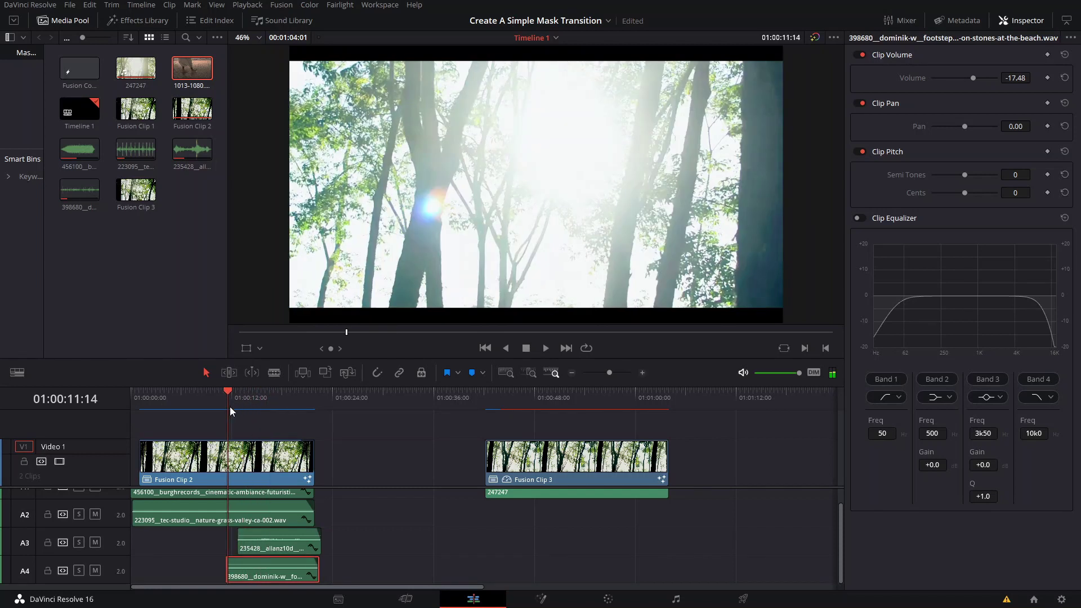
key("space")
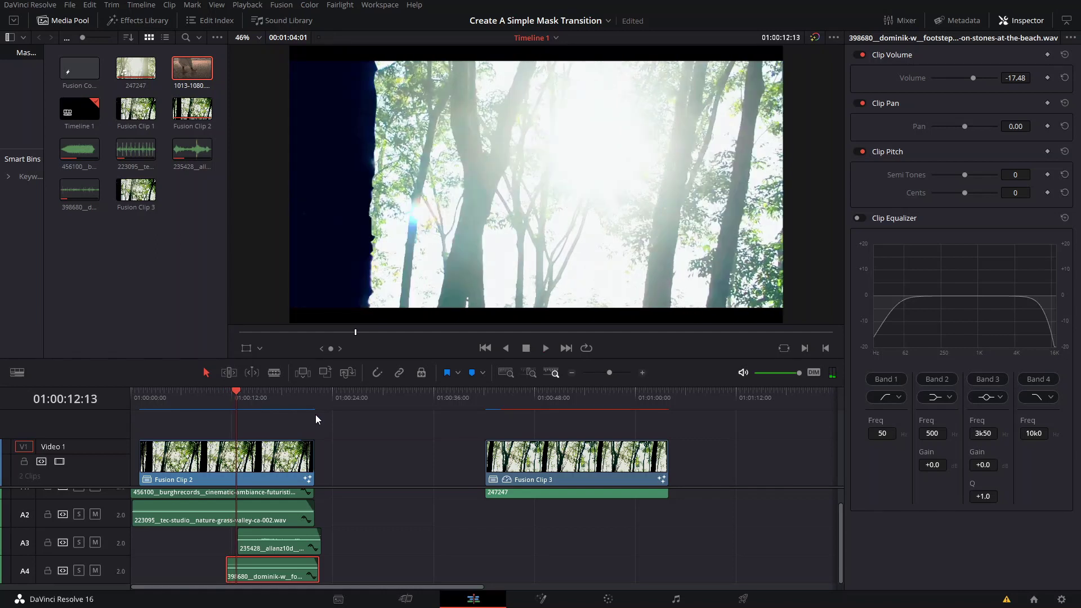
key("space")
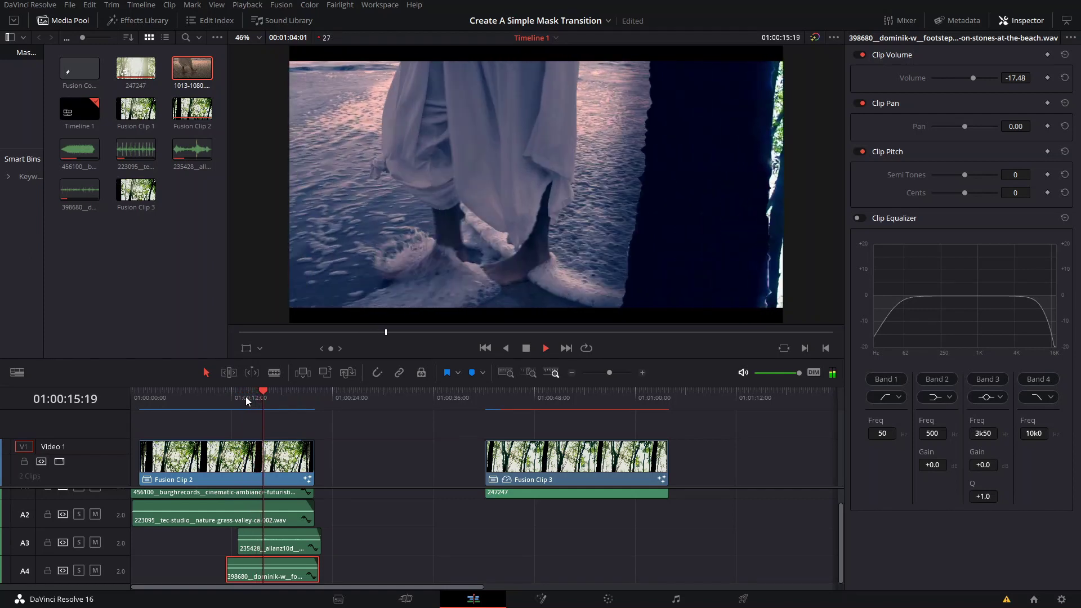
key("space")
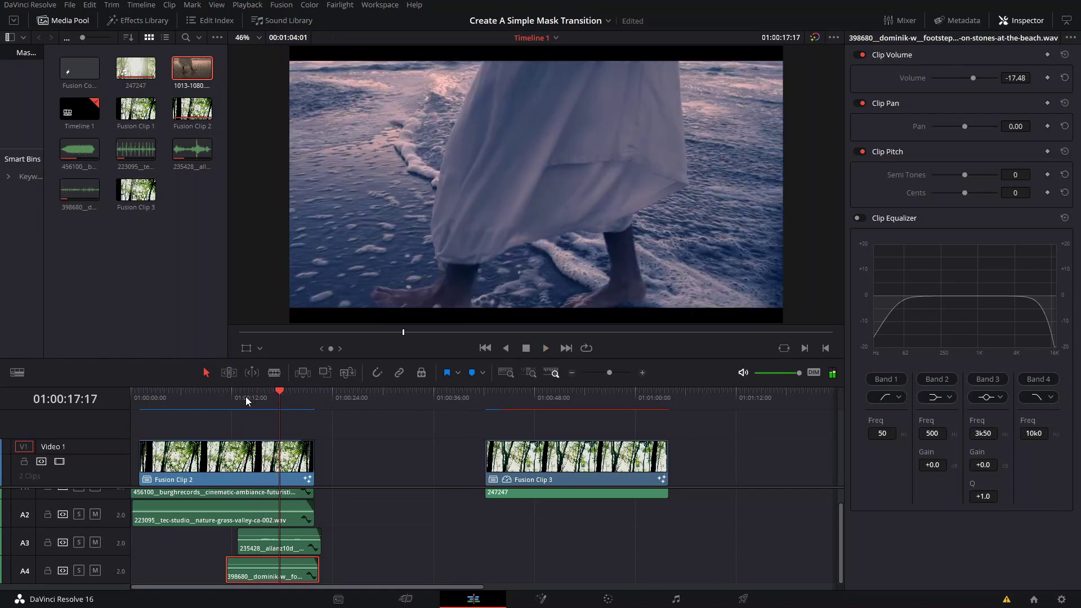
key("space")
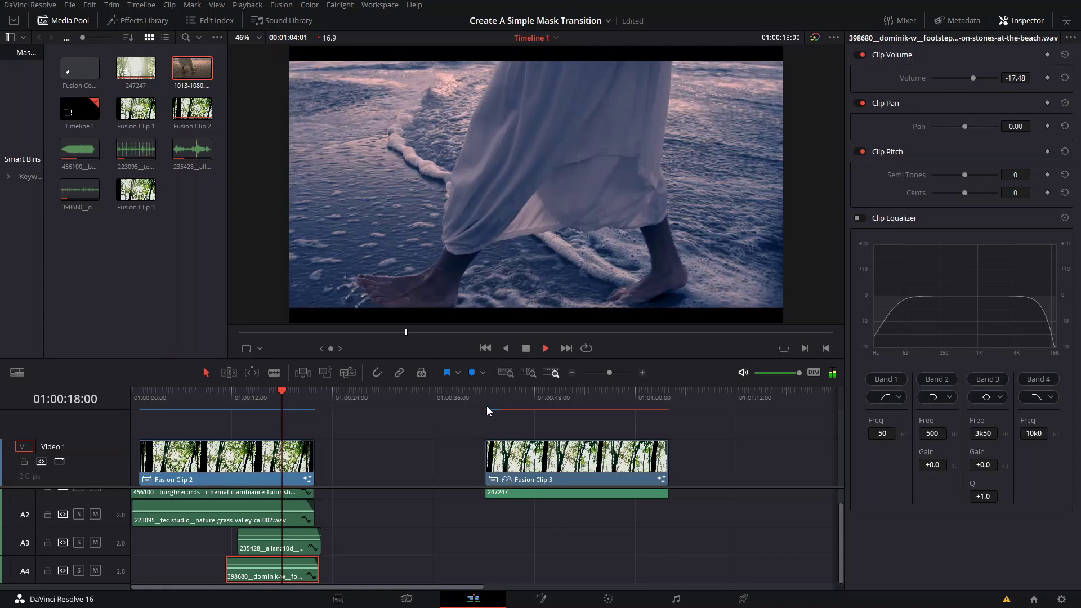
left_click(487, 406)
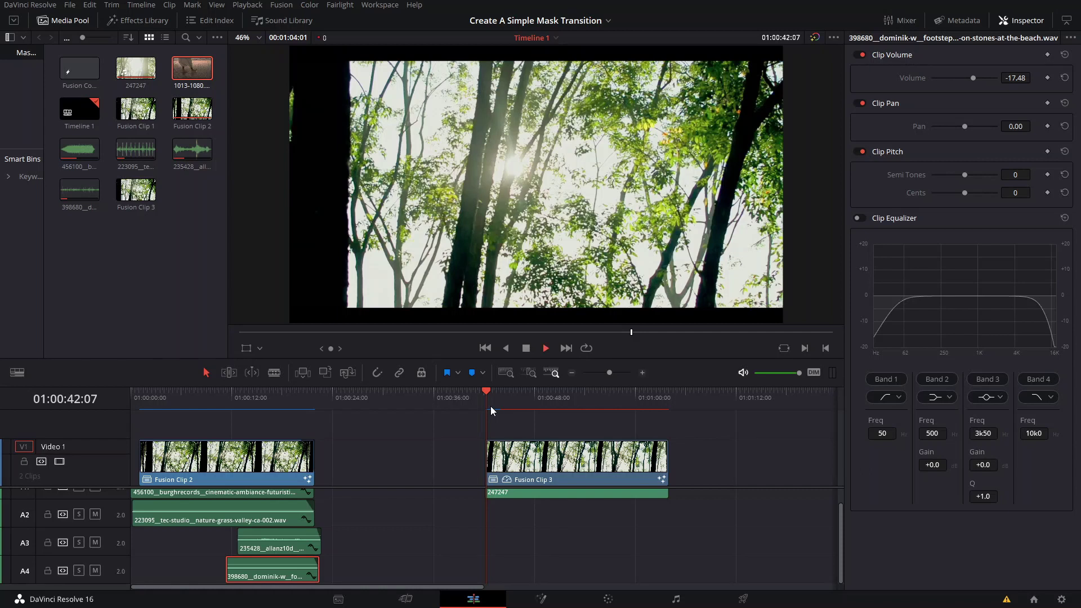
- Stop playback in the second transition and save the Create A Simple Mask Transition project
key("space")
scroll(595, 538, "up", 1)
key("ctrl+s")
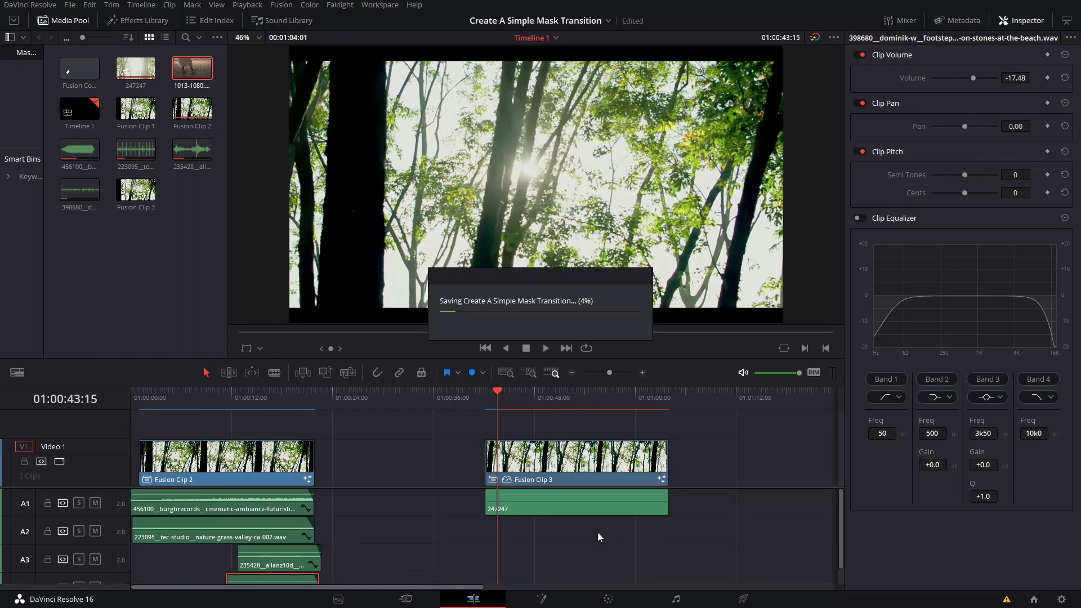
- Replay the second forest-to-beach transition from its start
key("space")
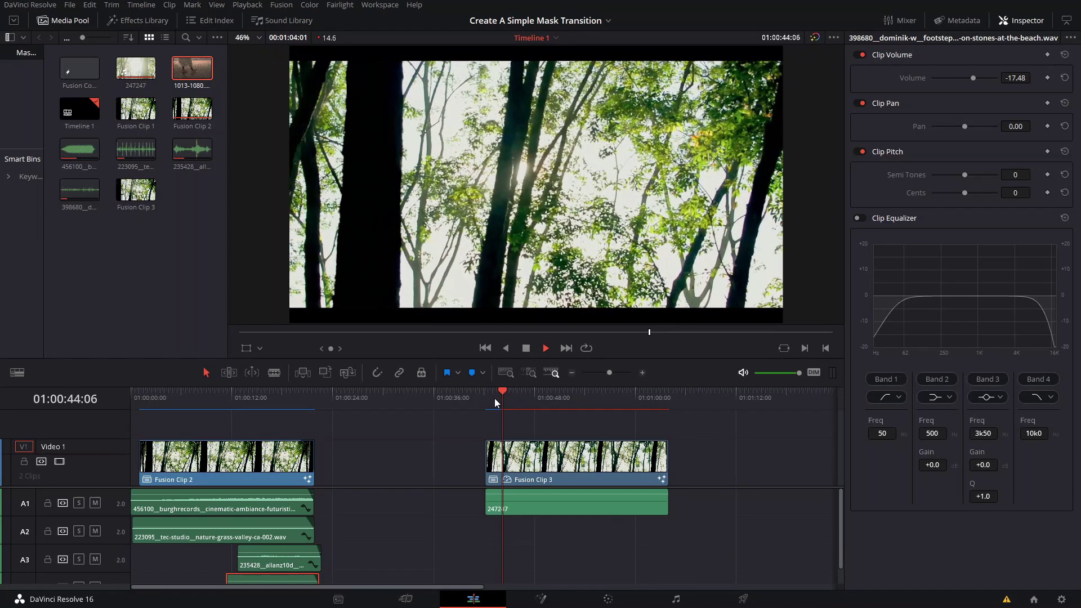
key("space")
left_click(486, 397)
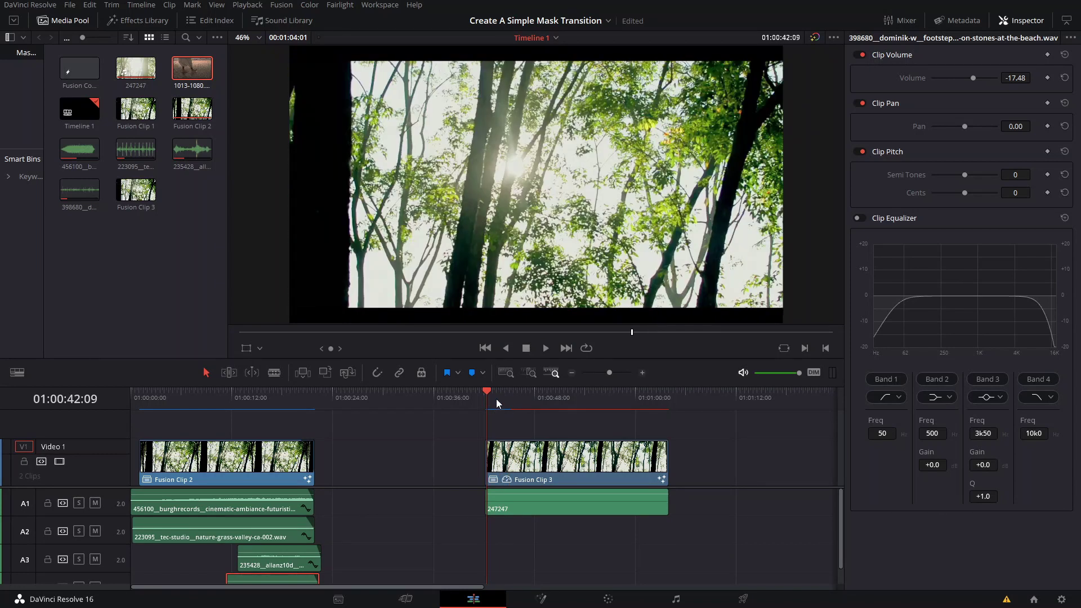
key("space")
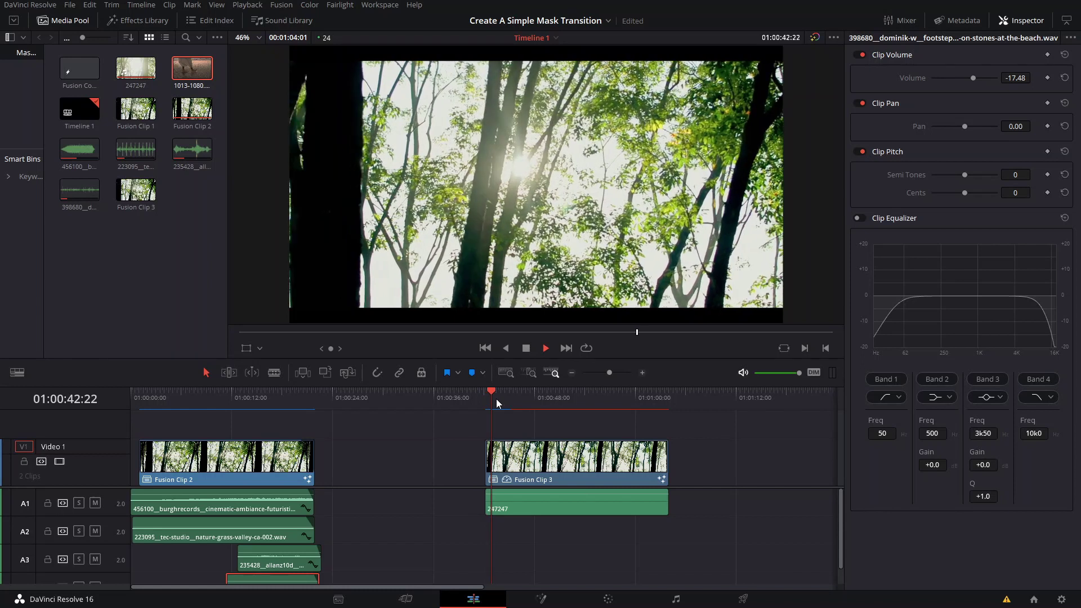